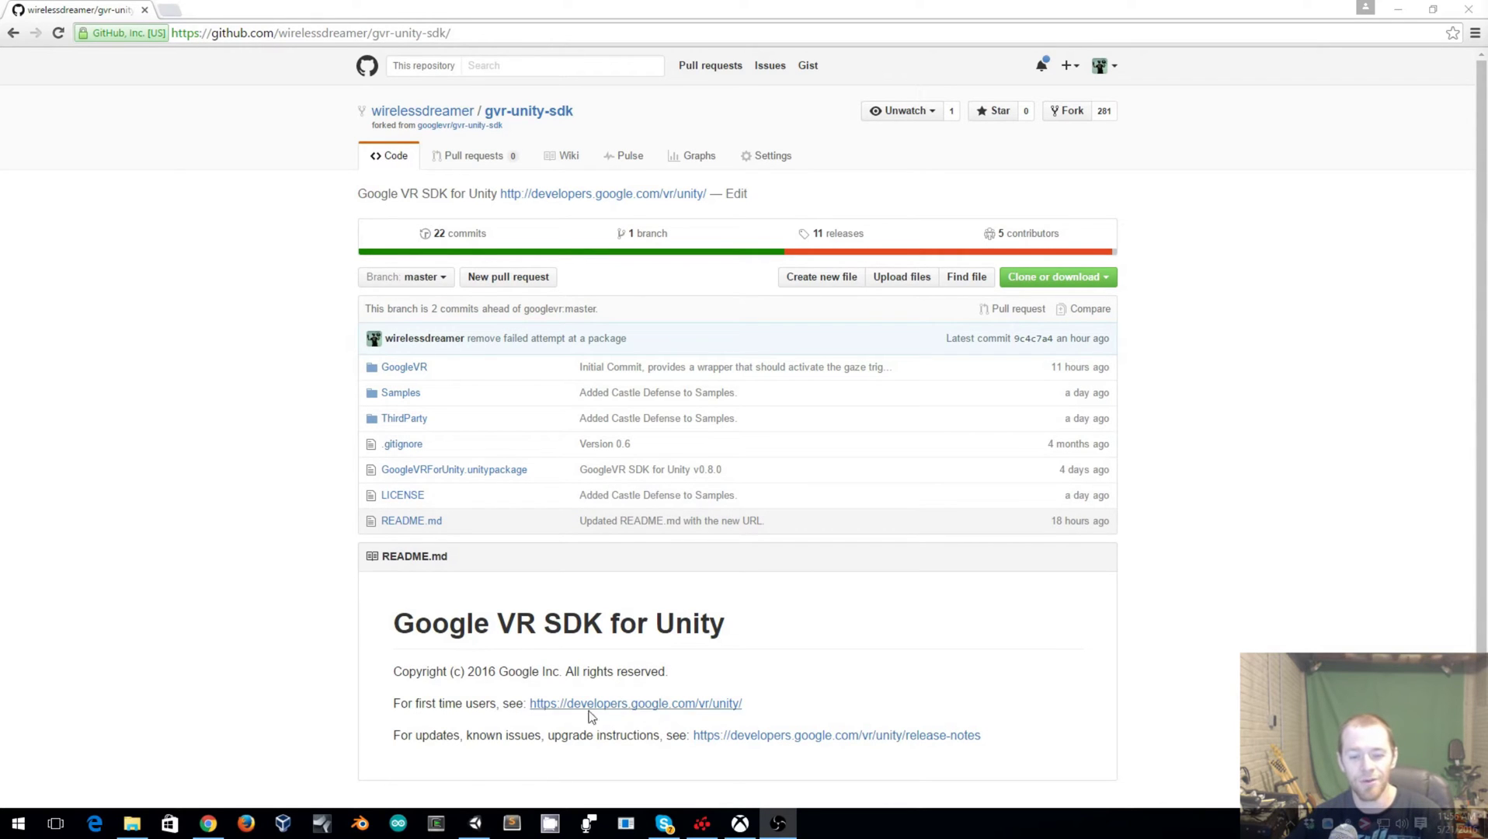
Create a new 3D Unity project named 'Gaze physical Activation Test'
key(alt+Tab)
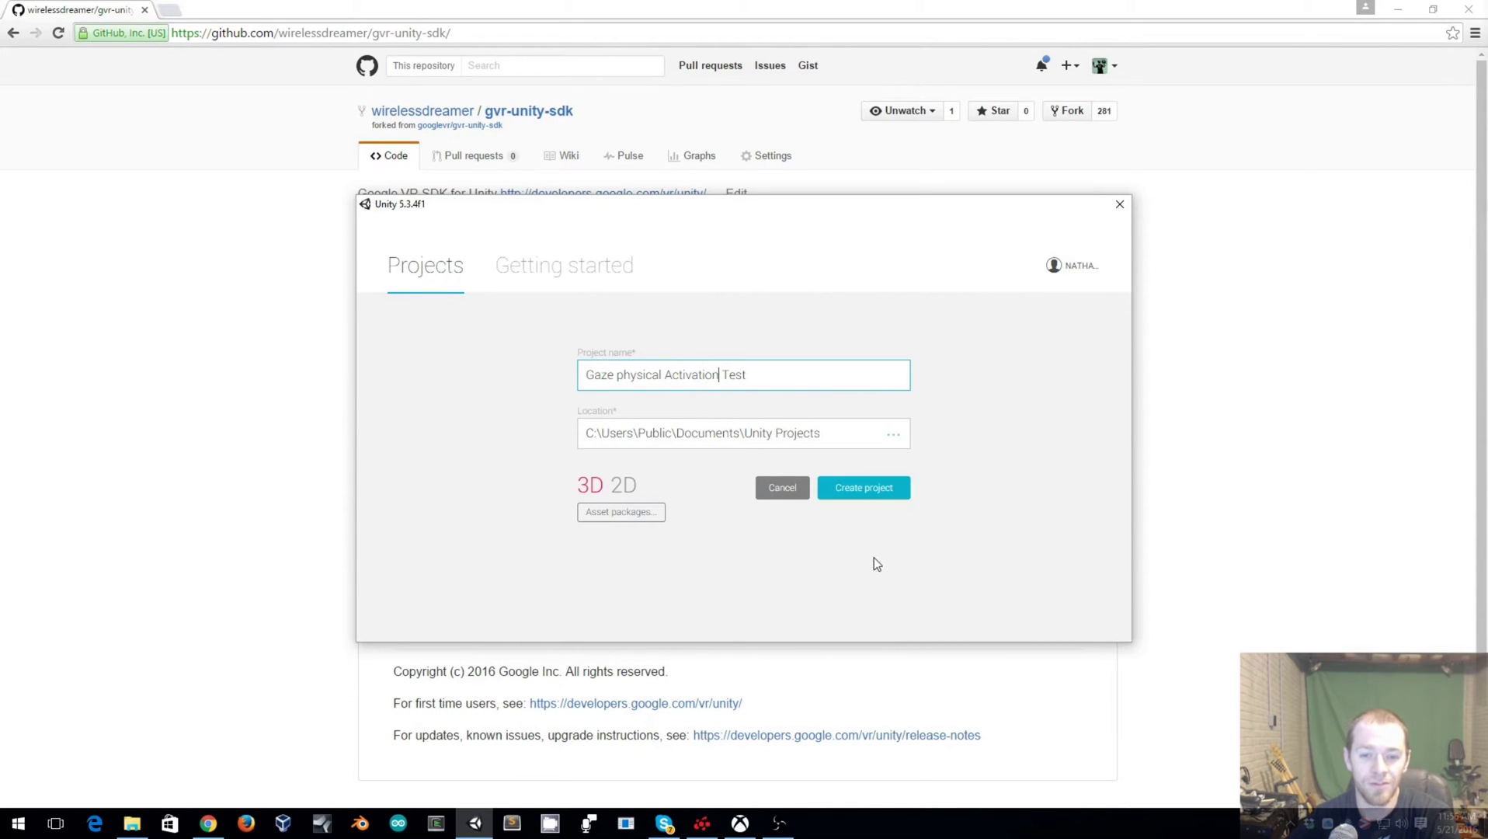
click(877, 494)
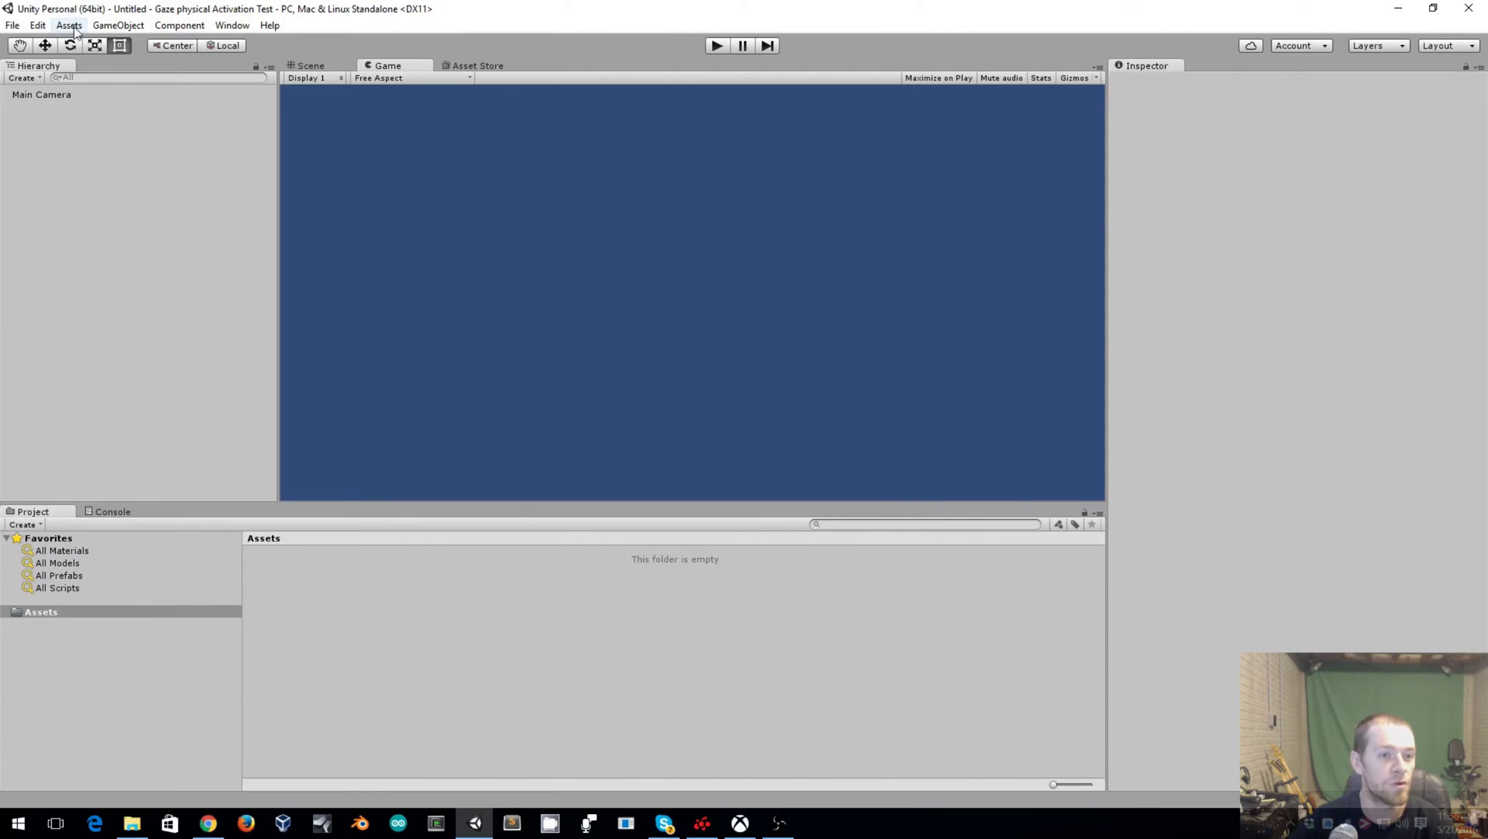
Import the GoogleVRForUnity.unitypackage custom package with all of its files
click(70, 24)
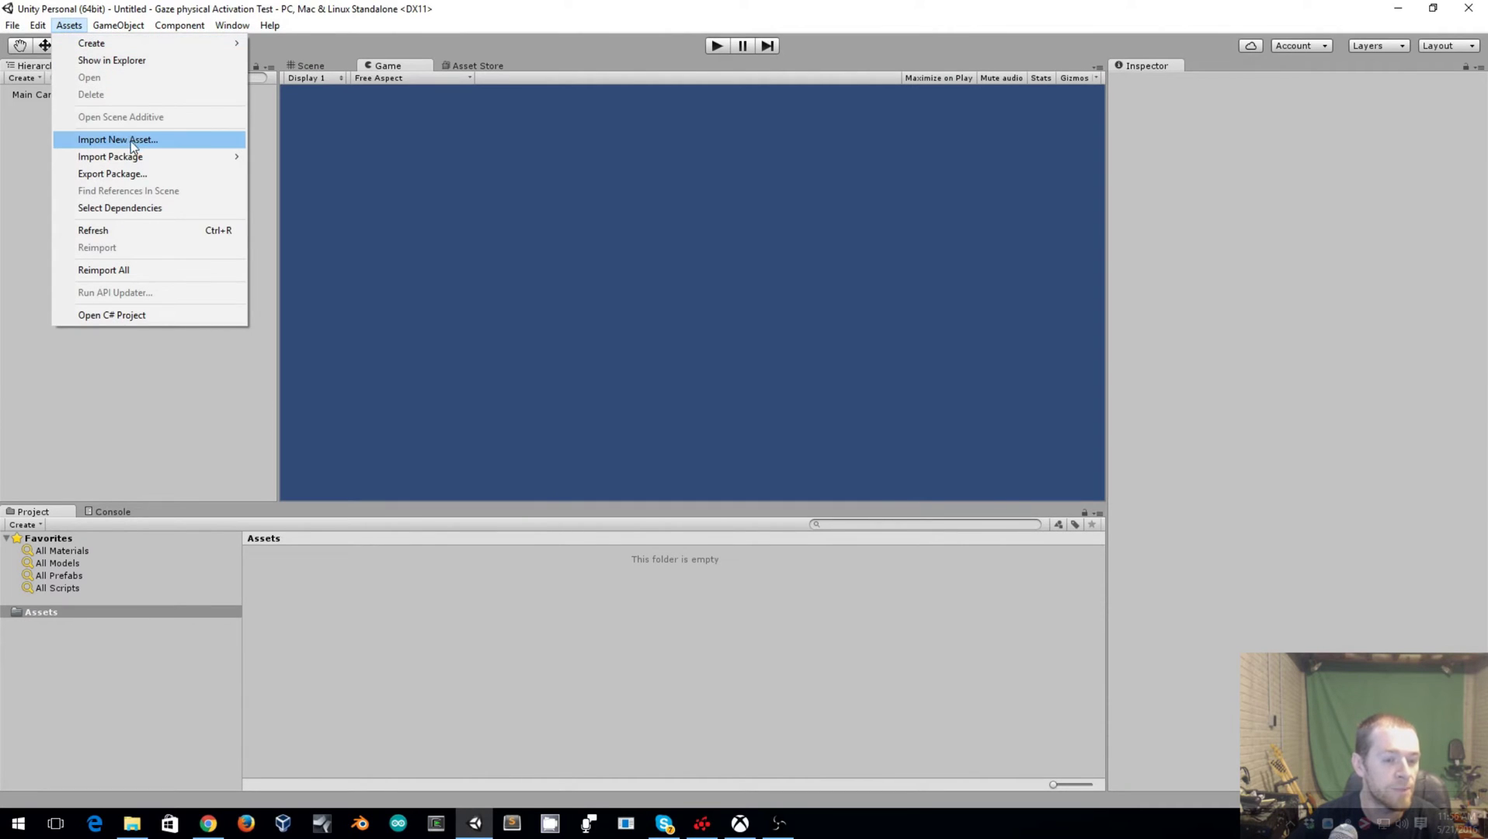
mouse_move(140, 157)
click(277, 156)
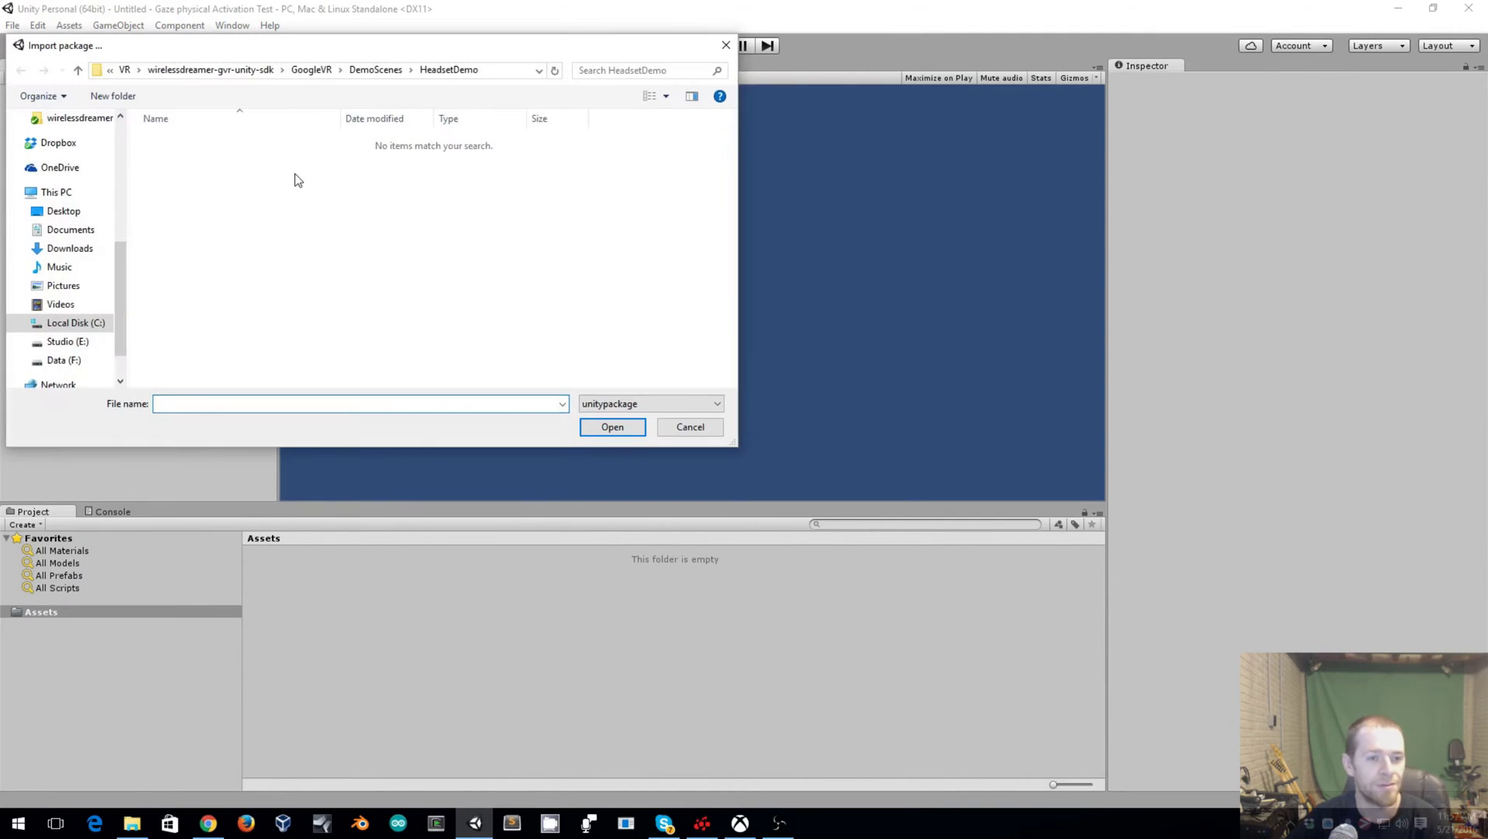
click(302, 72)
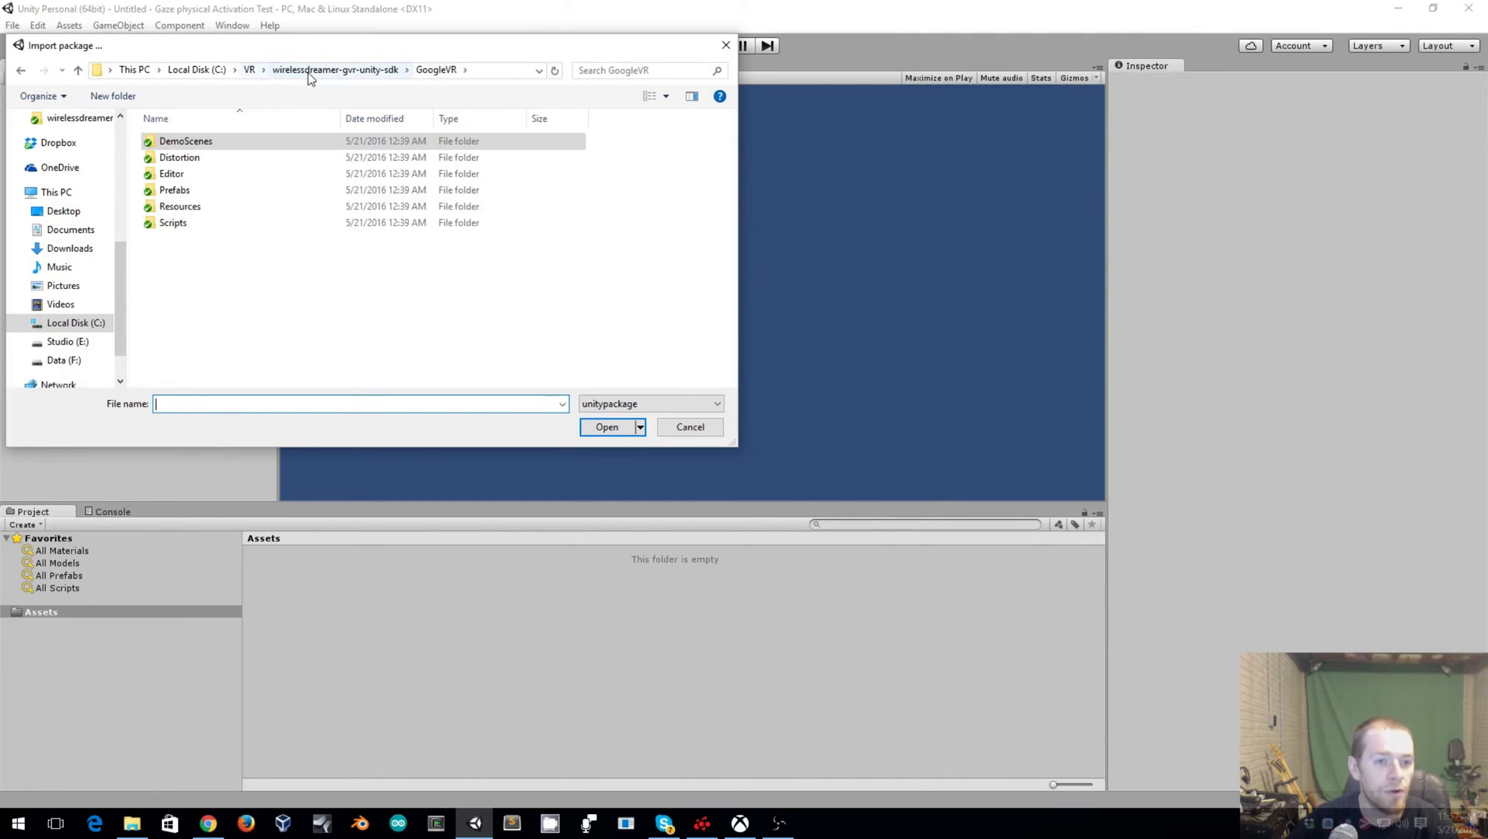
click(334, 70)
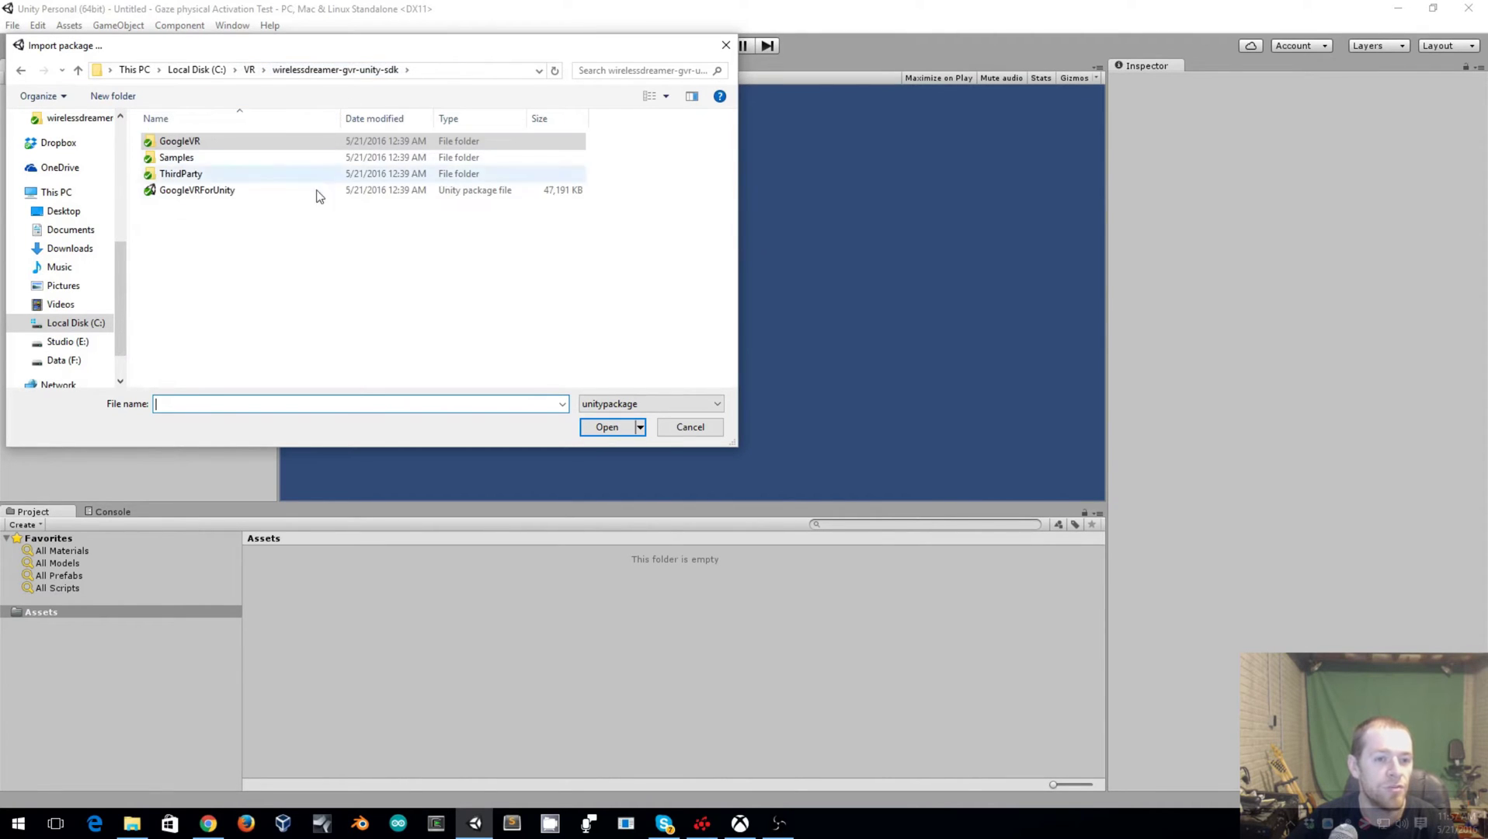
double_click(226, 194)
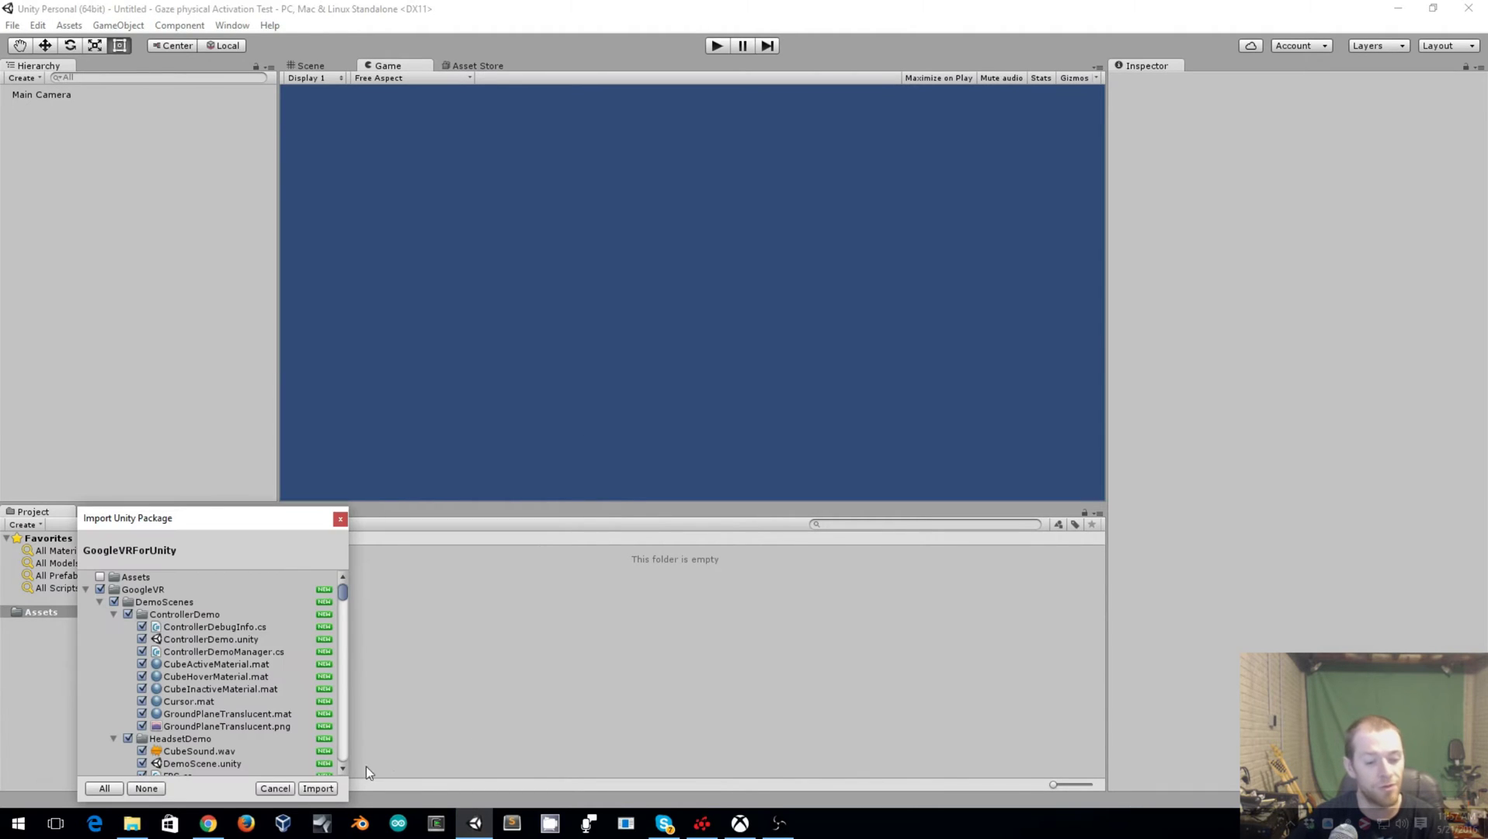
click(329, 786)
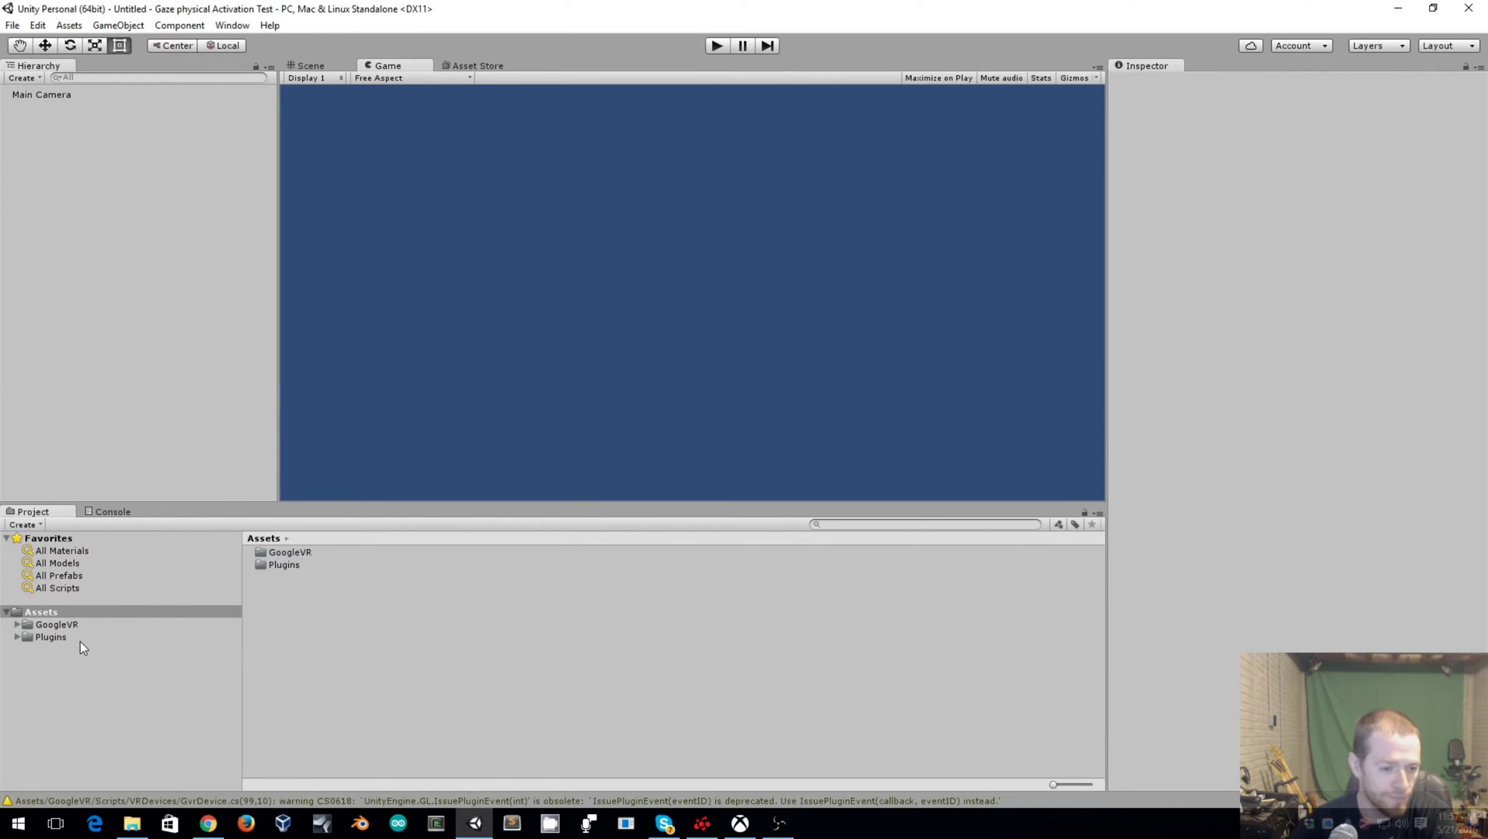
Replace the Untitled scene with HeadsetDemo's DemoScene and run it in play mode
click(17, 624)
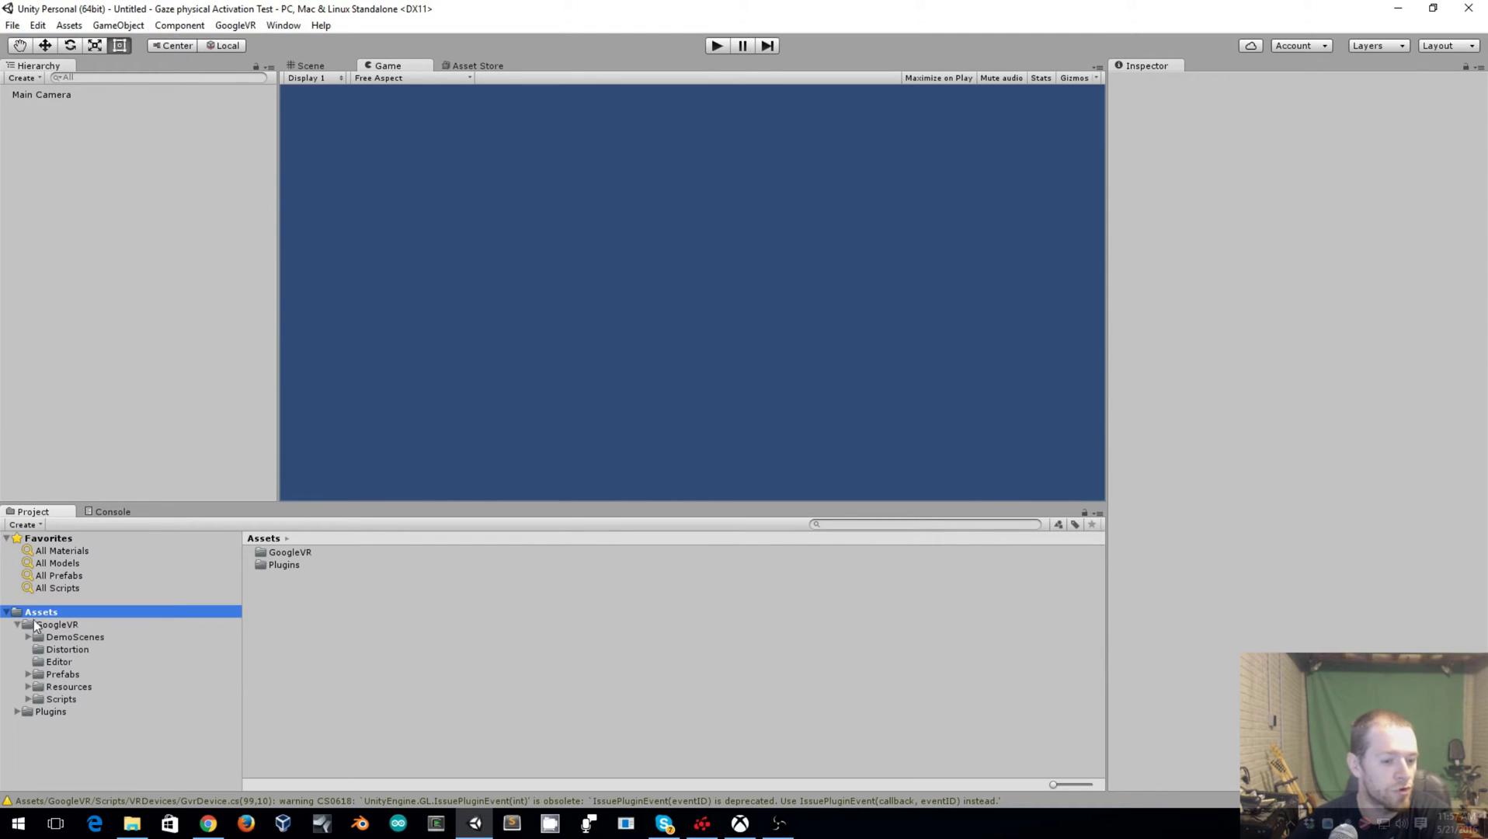
click(27, 636)
click(58, 662)
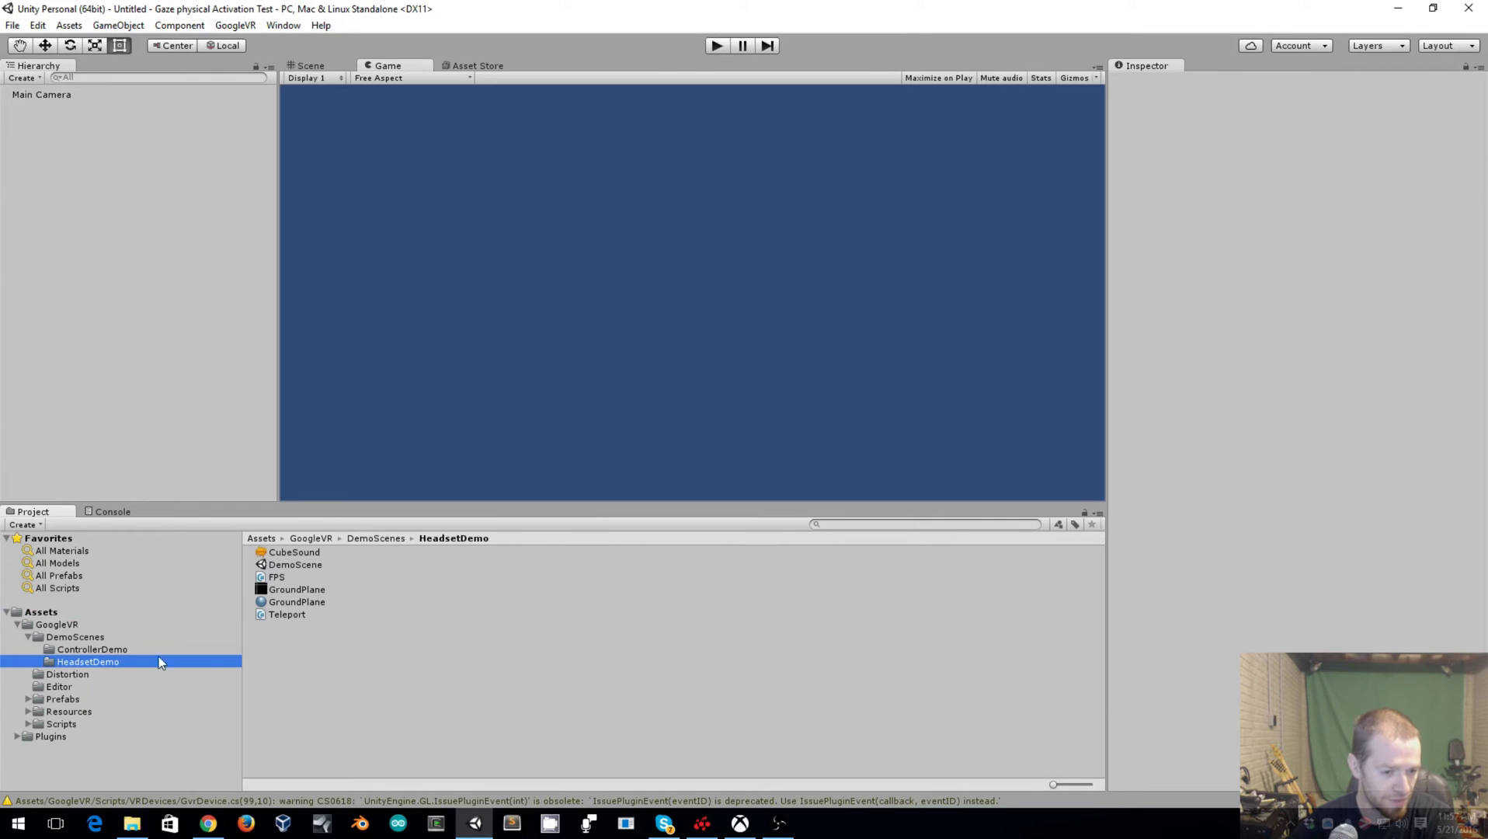
drag(288, 566, 159, 292)
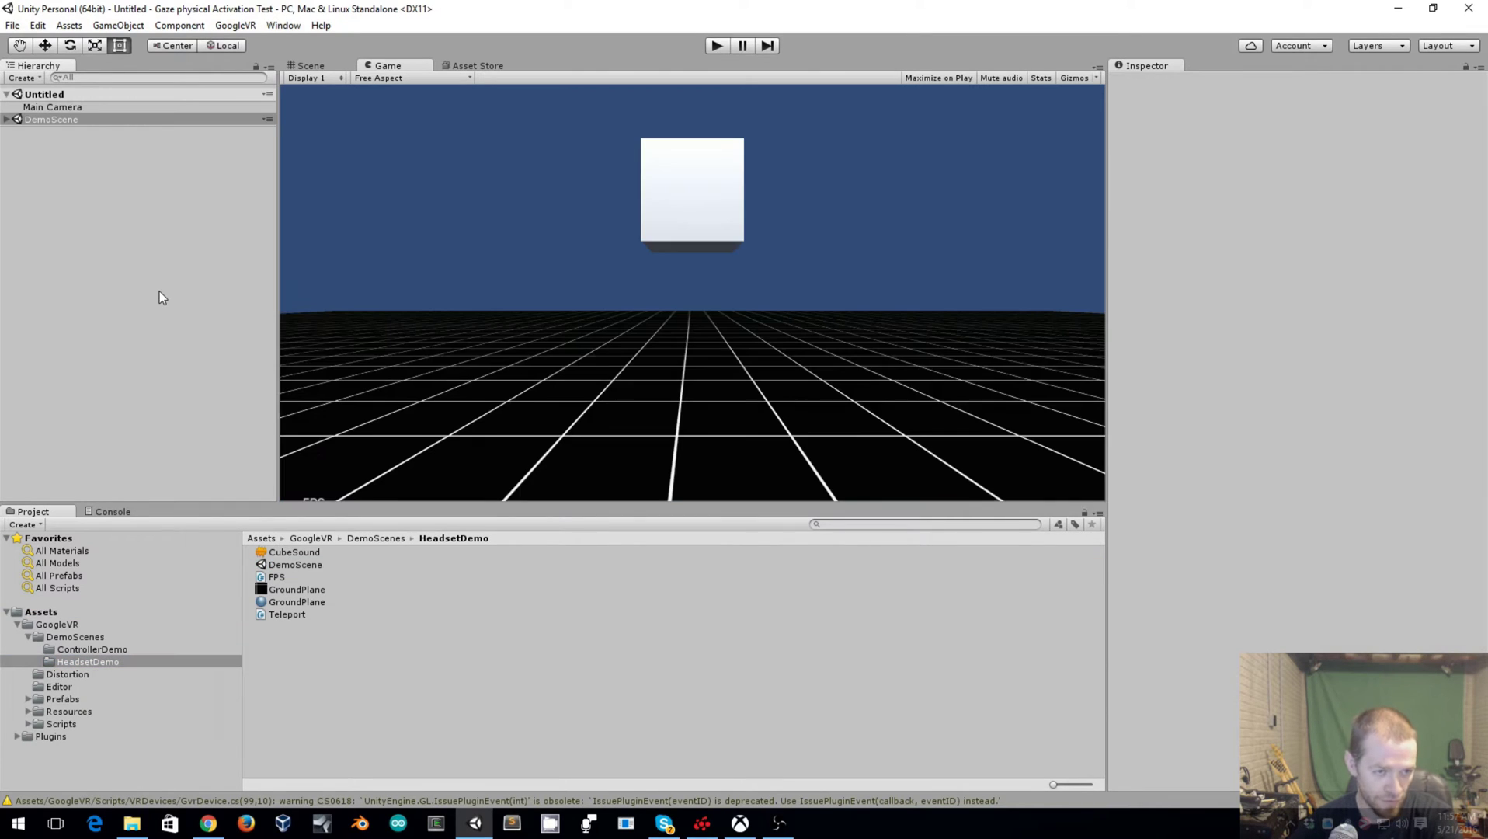
right_click(39, 94)
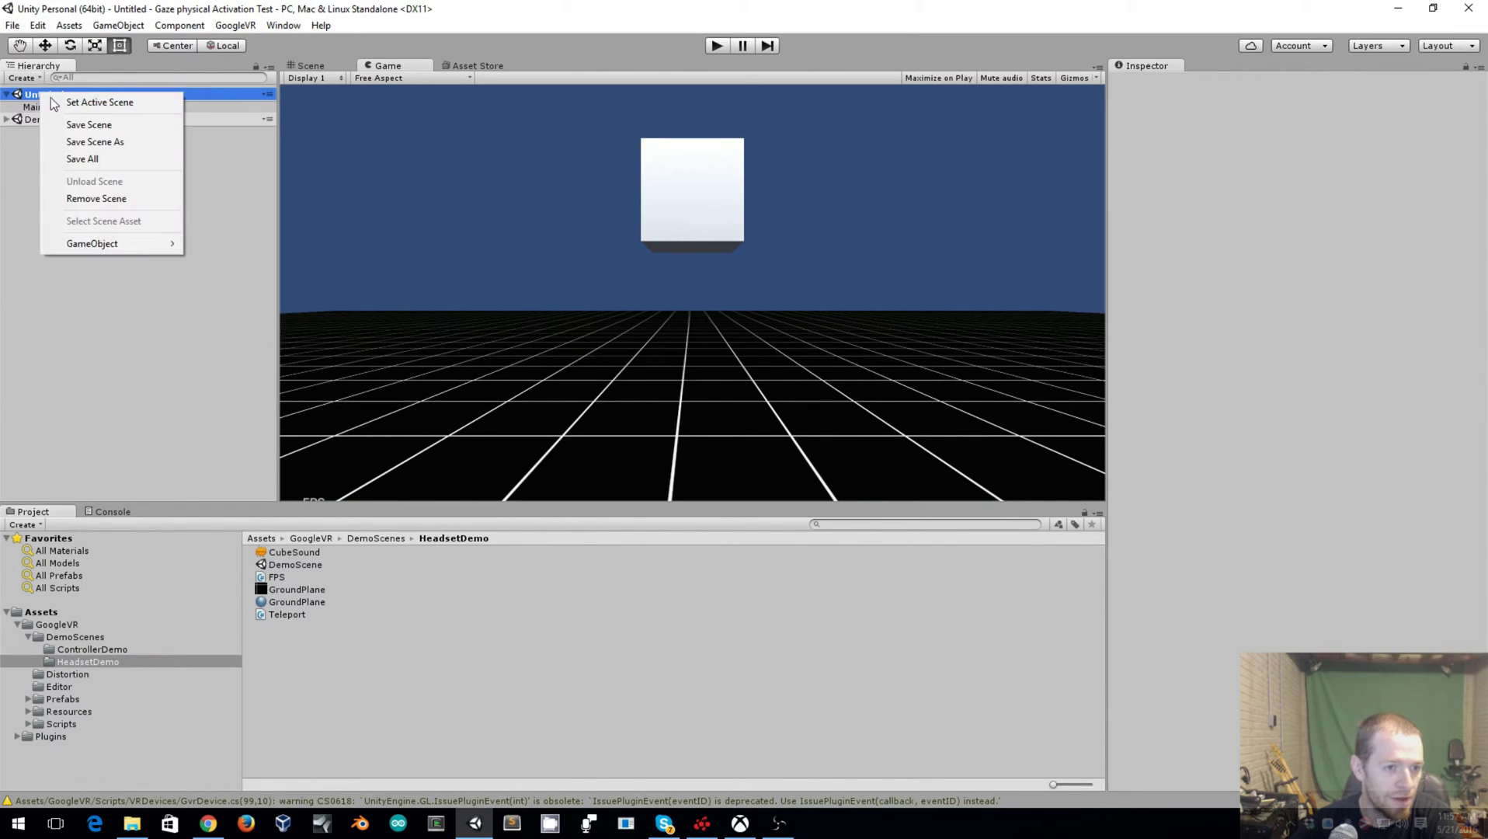
click(96, 198)
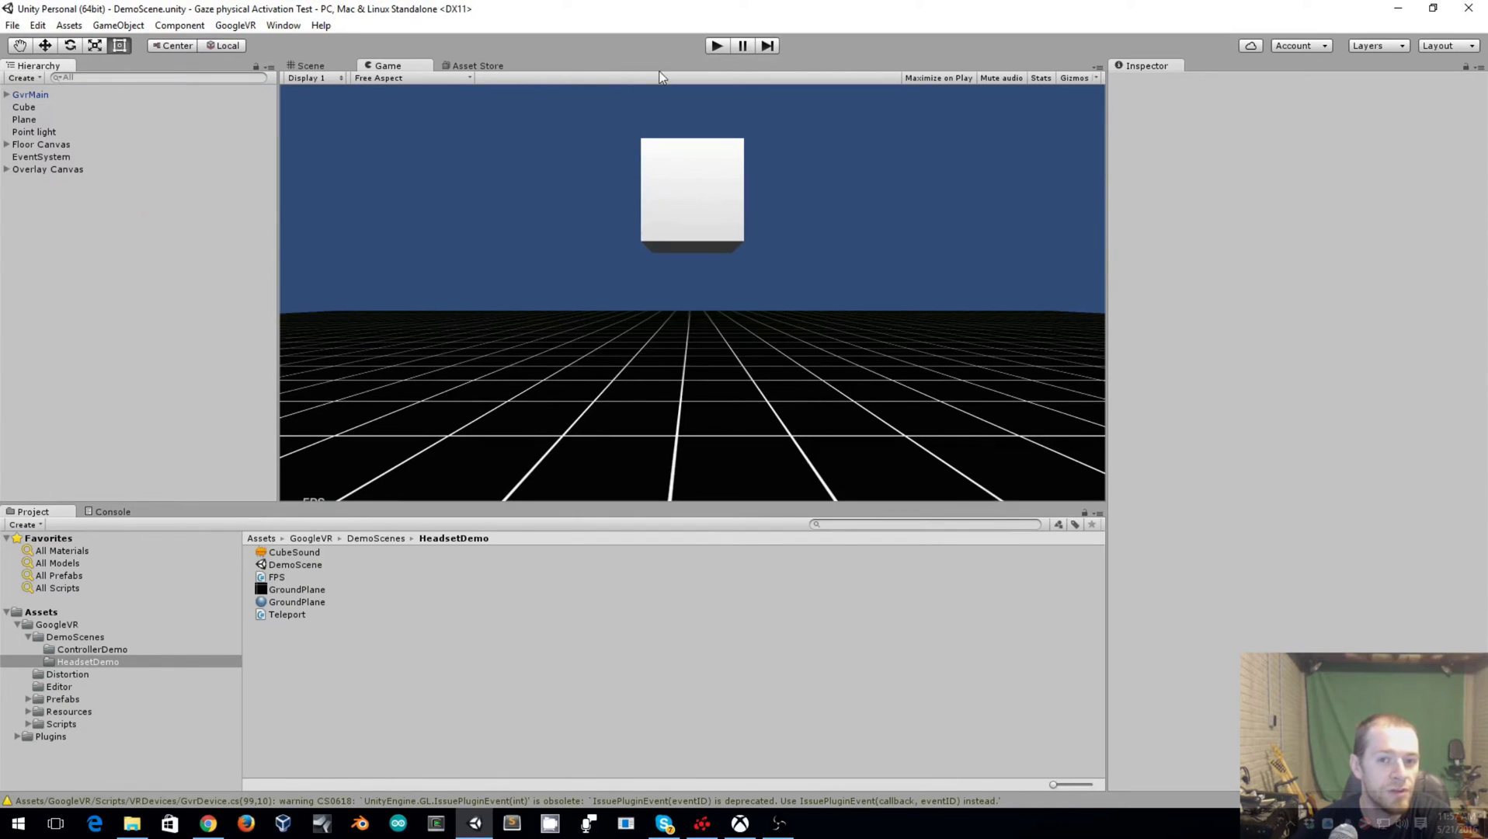
click(717, 45)
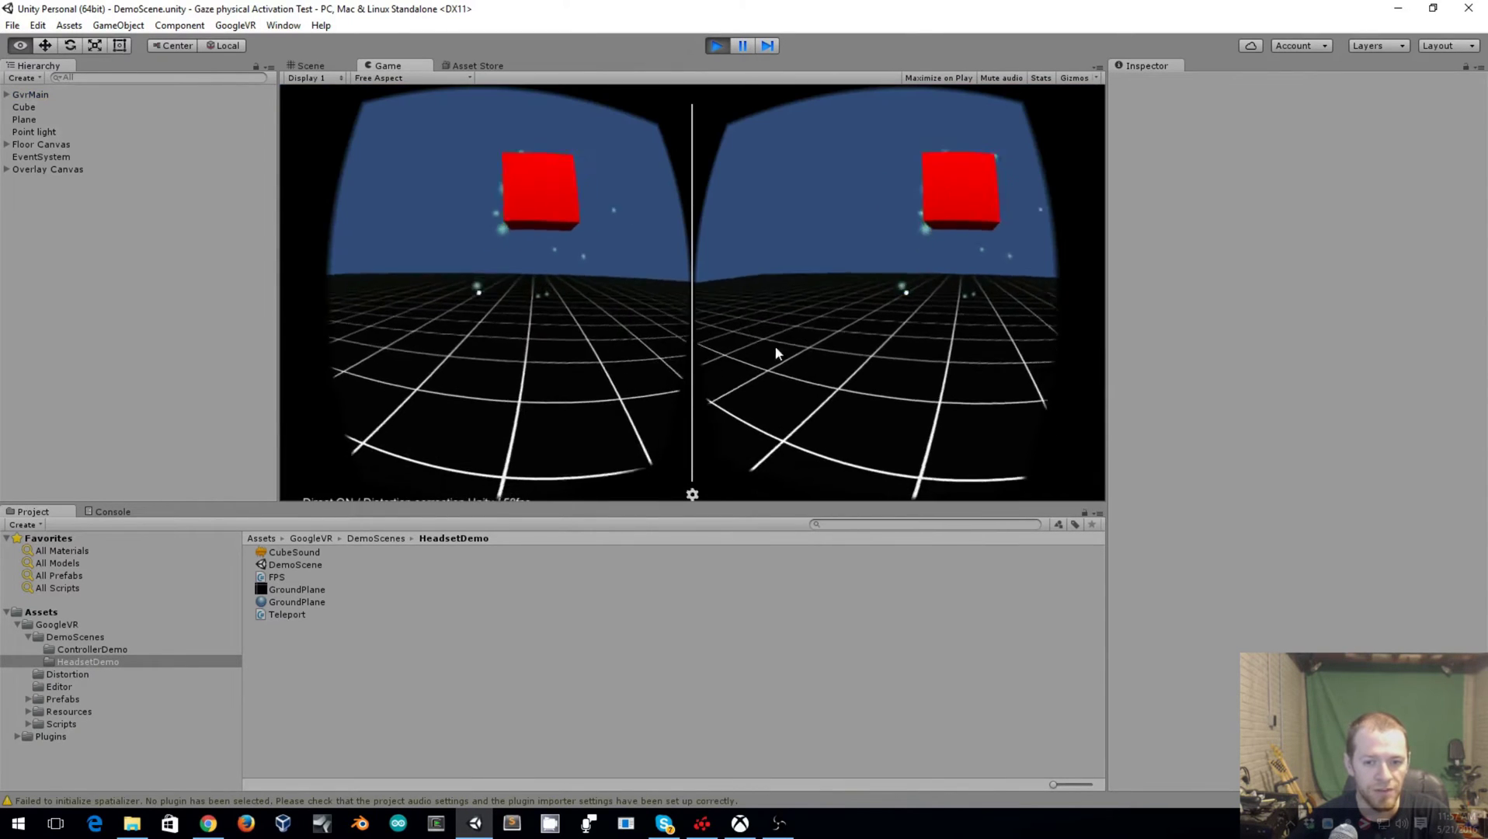
key(alt)
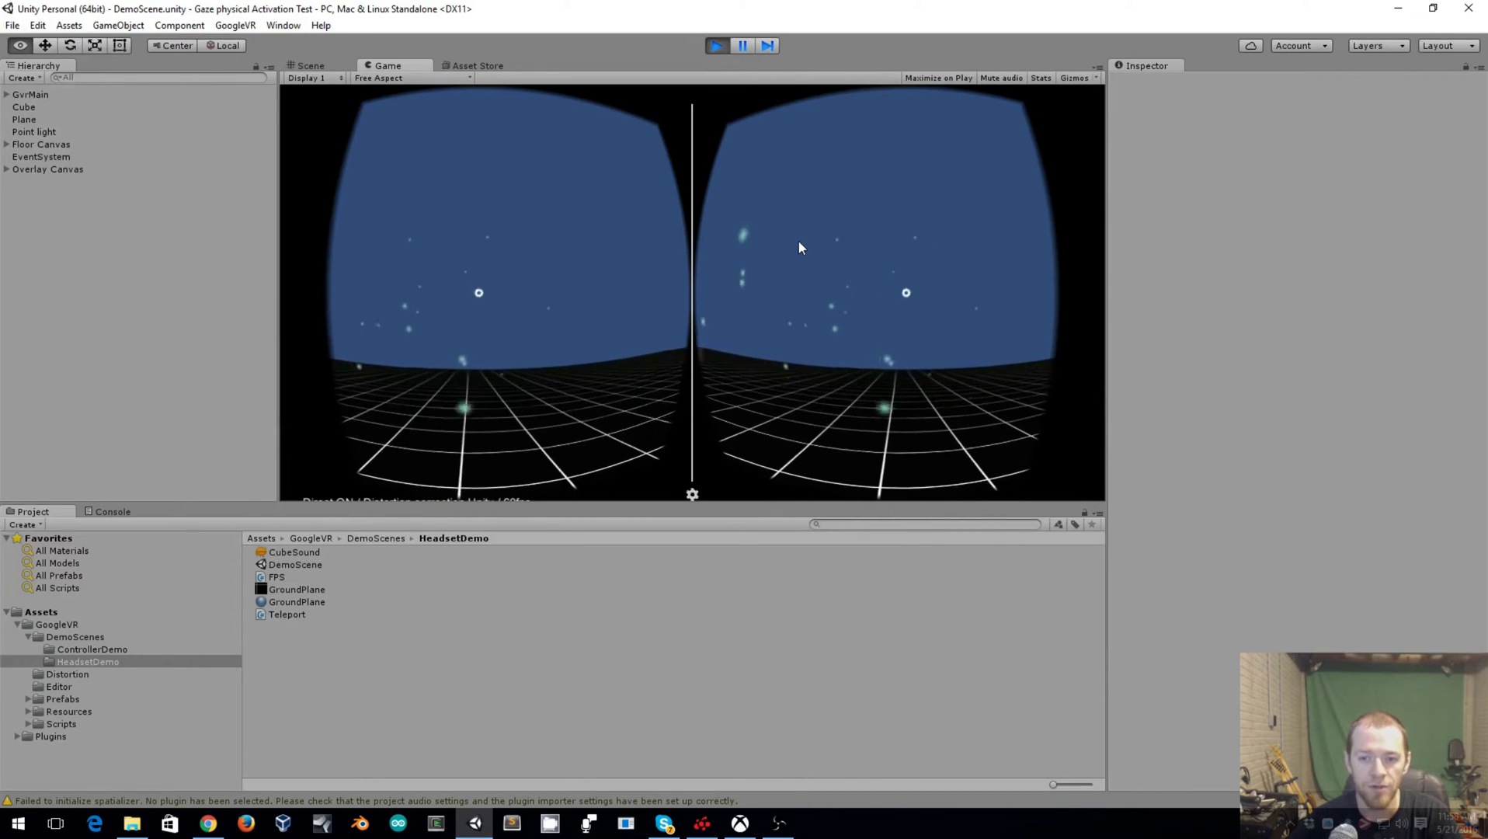
key(alt)
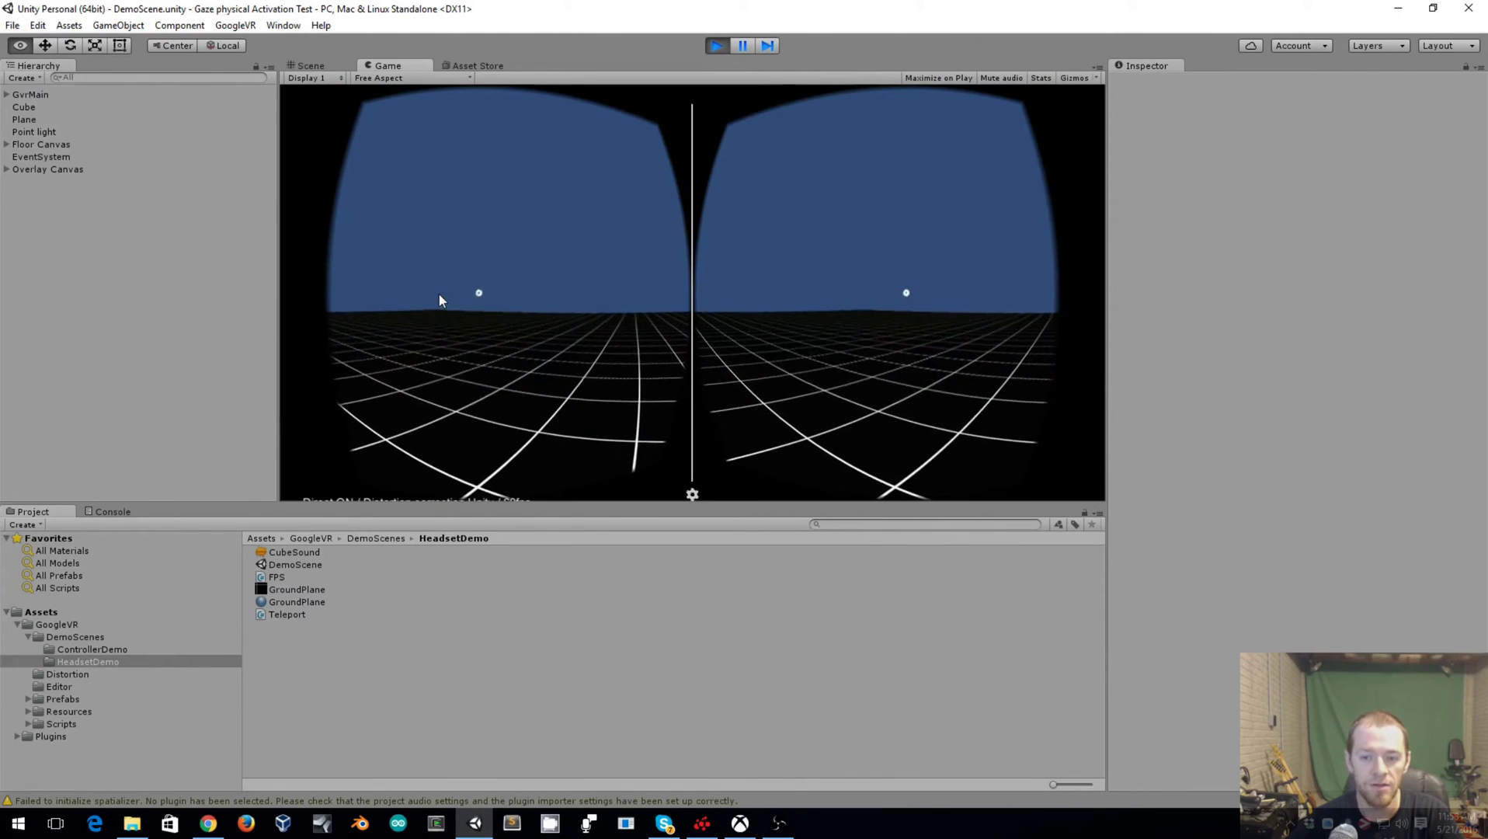
key(alt)
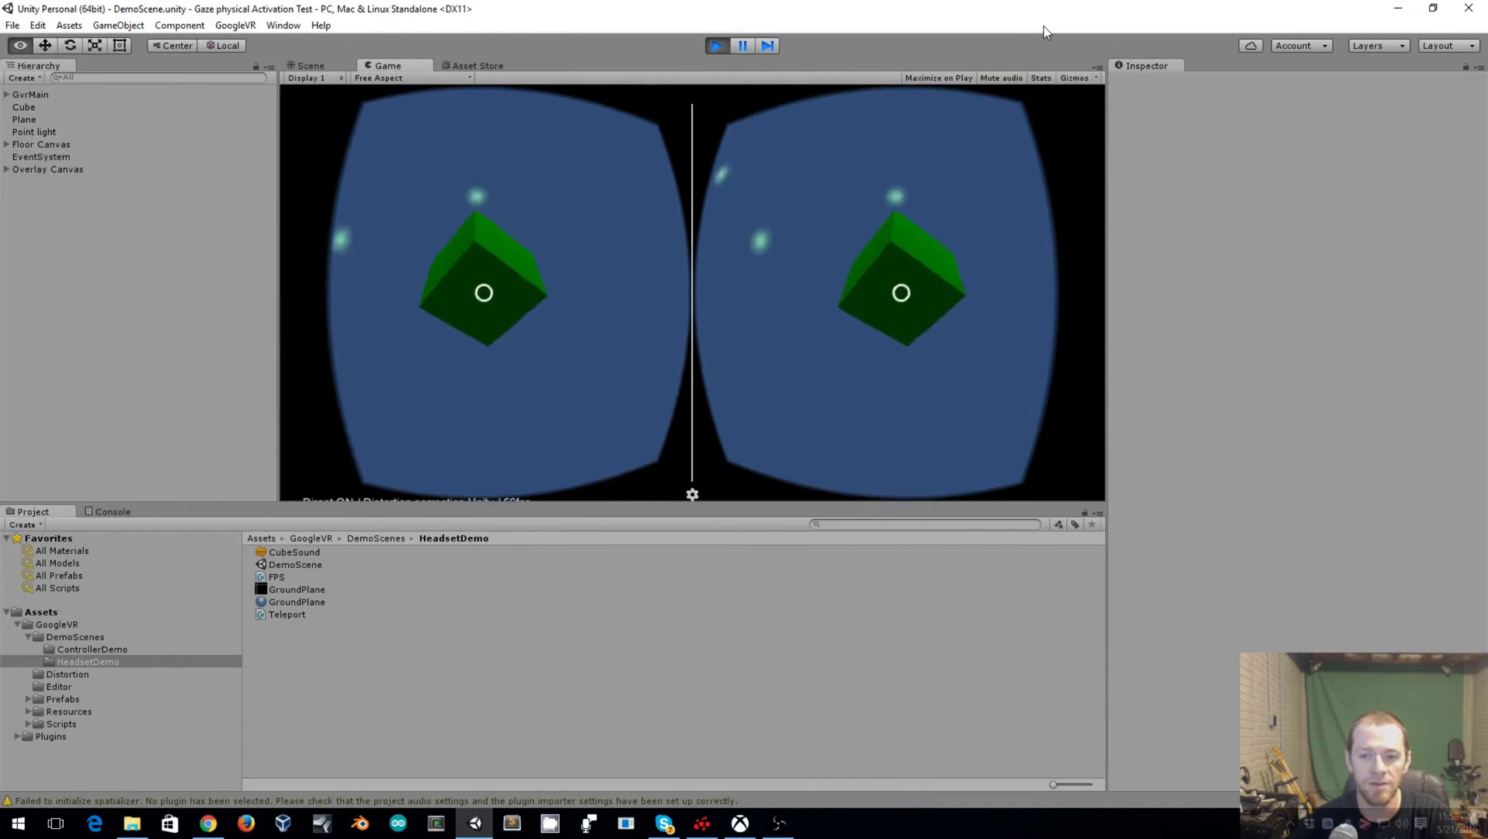
key(alt)
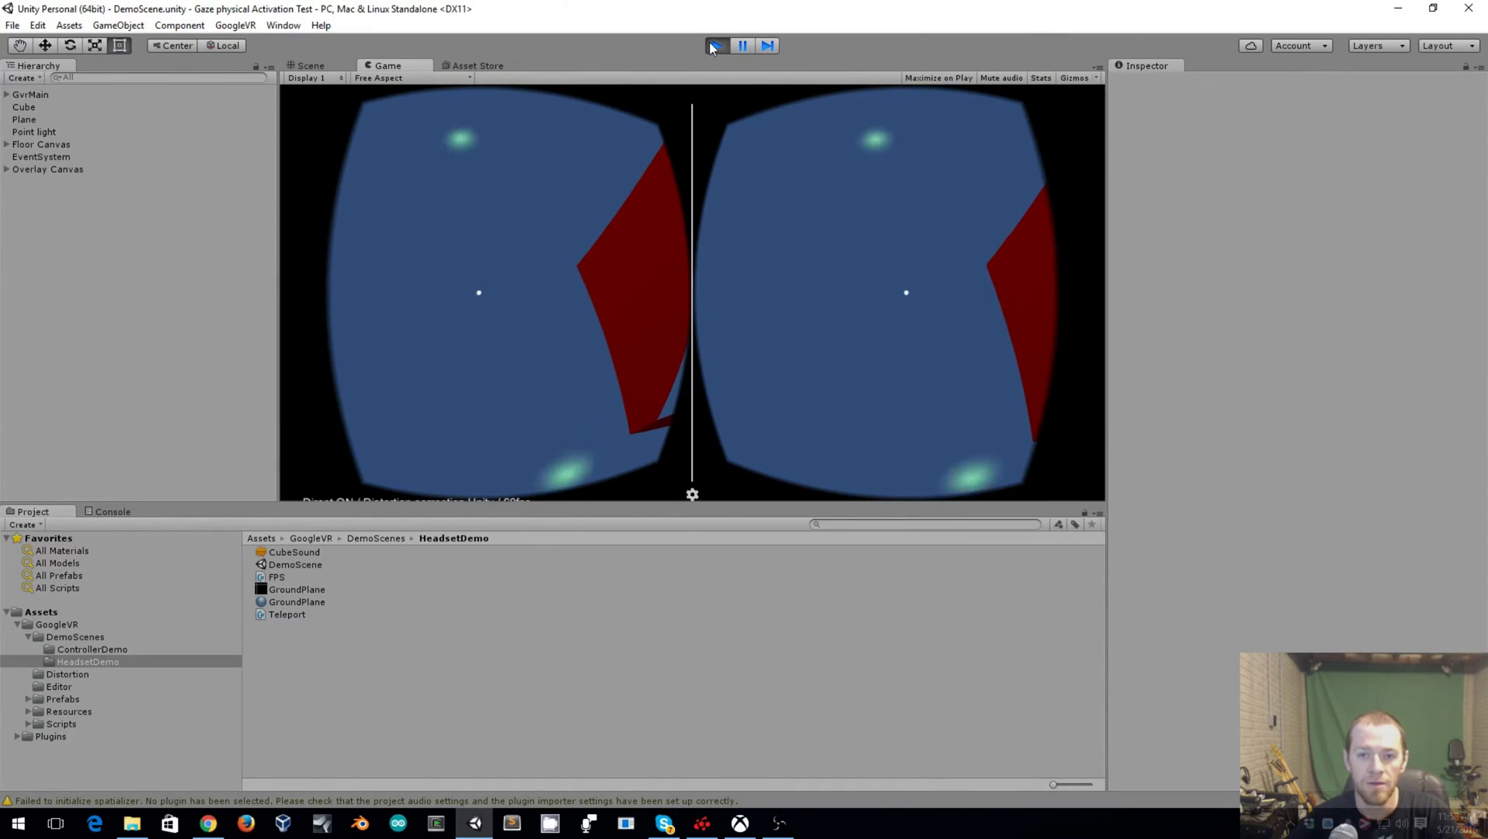
click(713, 47)
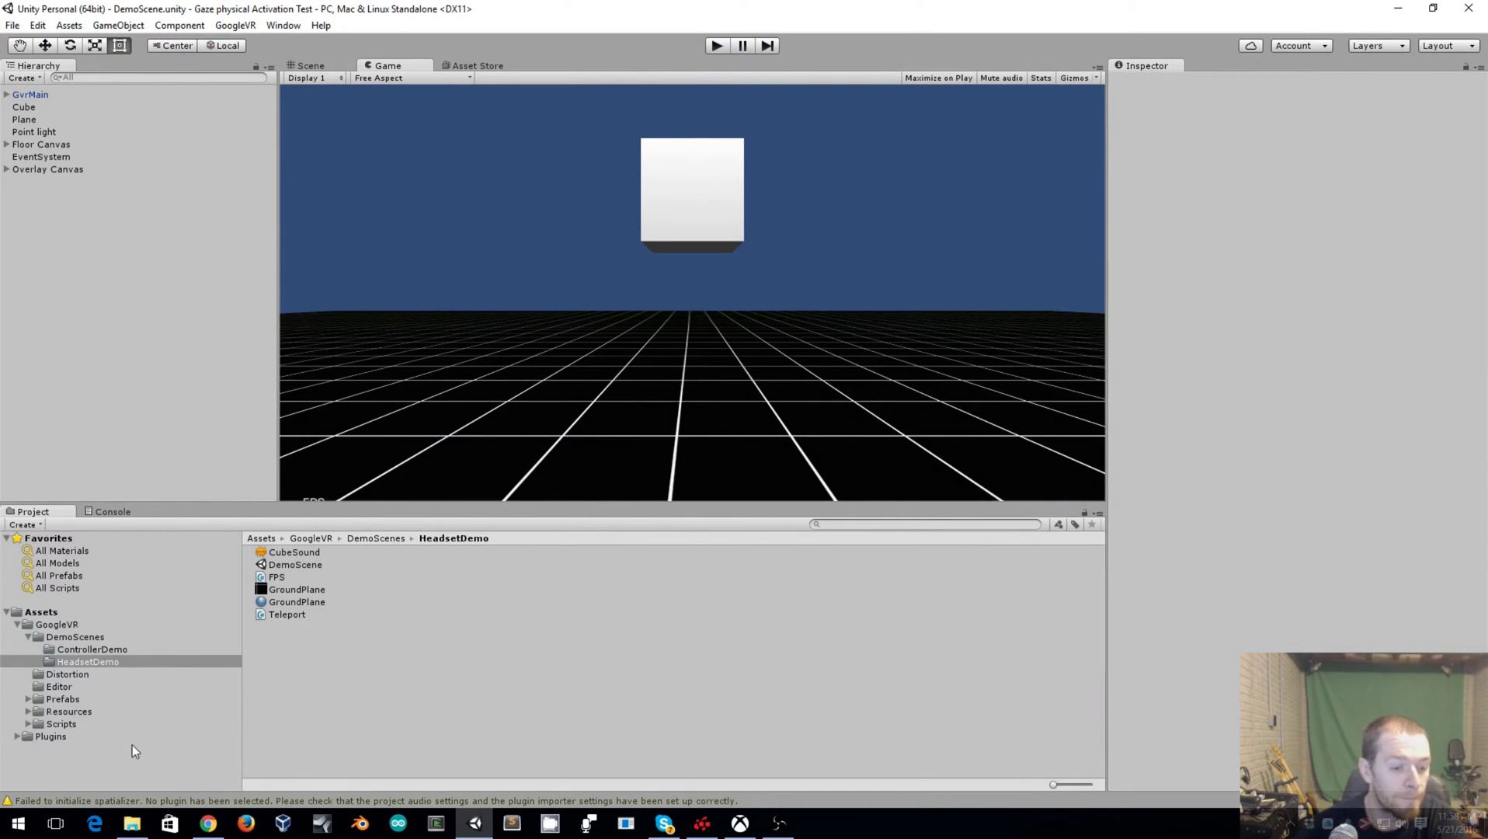
Open GazeInputModule.cs from the GoogleVR Scripts folder in Visual Studio
double_click(50, 724)
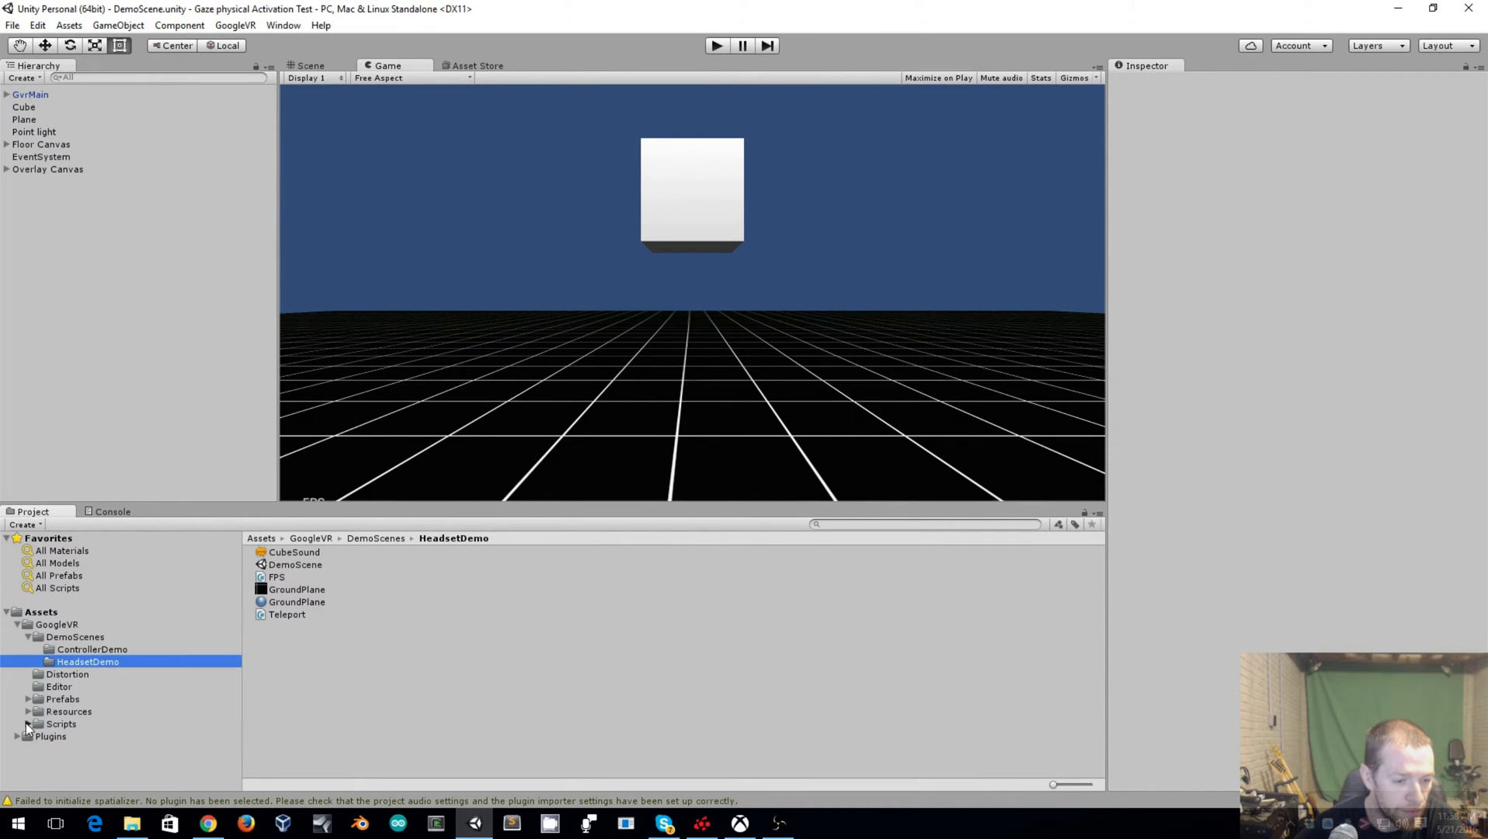
double_click(315, 601)
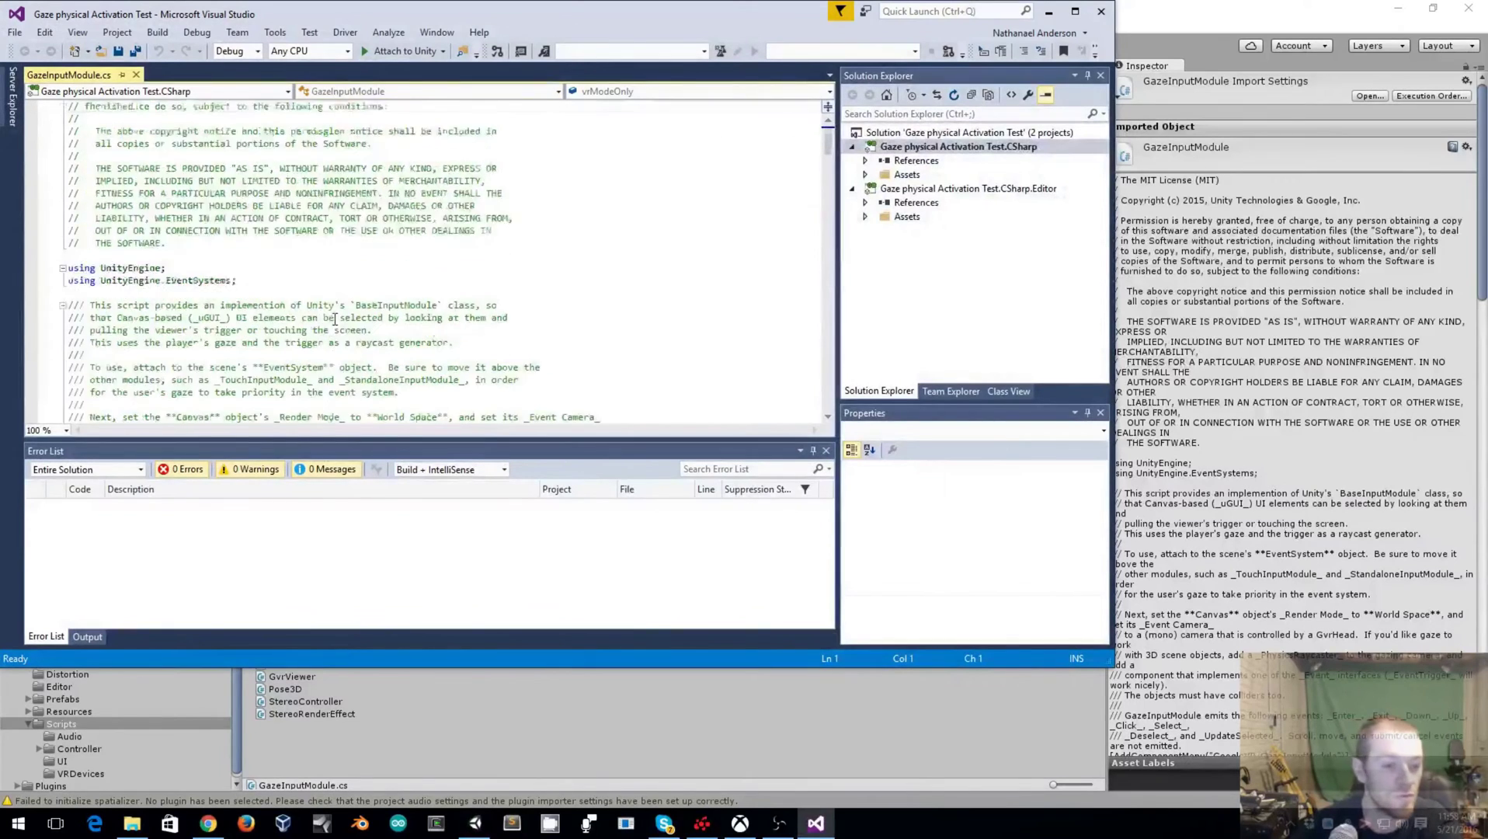
Search GazeInputModule.cs for 'trigger' to locate the HandleTrigger method
scroll(334, 318, down, 20)
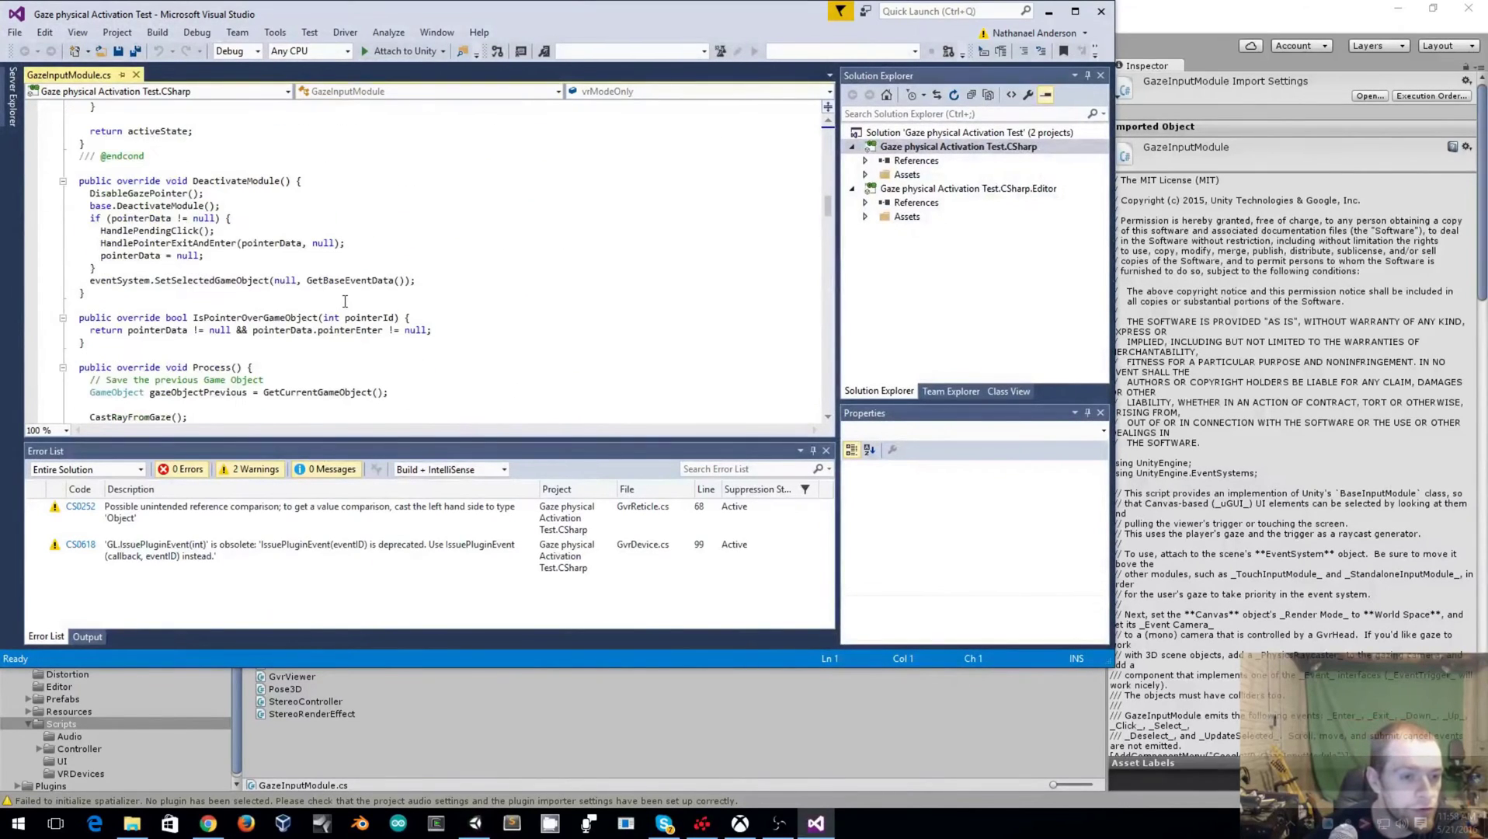
scroll(345, 301, down, 7)
scroll(348, 302, up, 5)
click(347, 301)
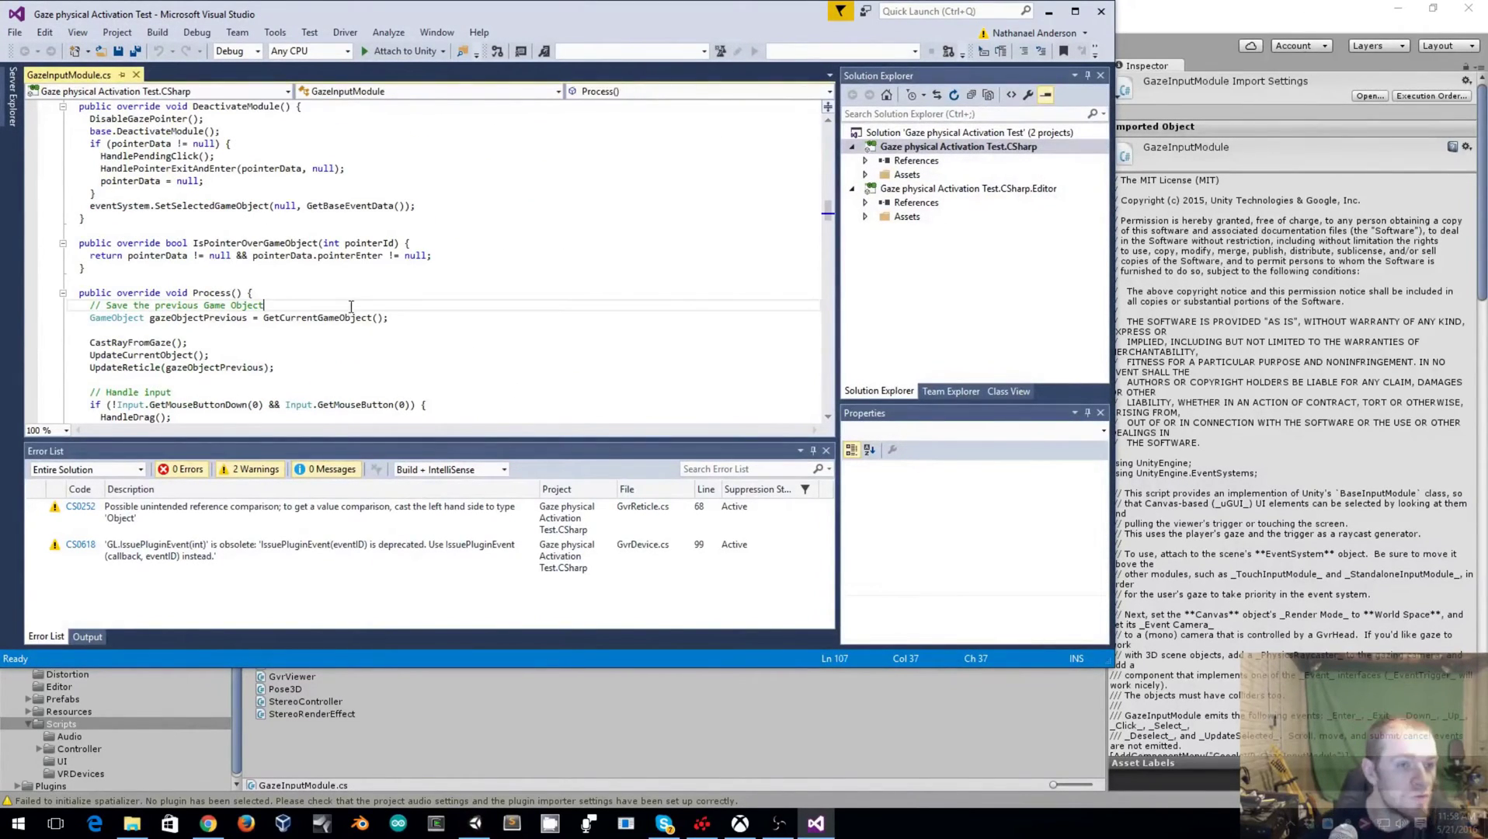
key(ctrl+f)
text(trigger)
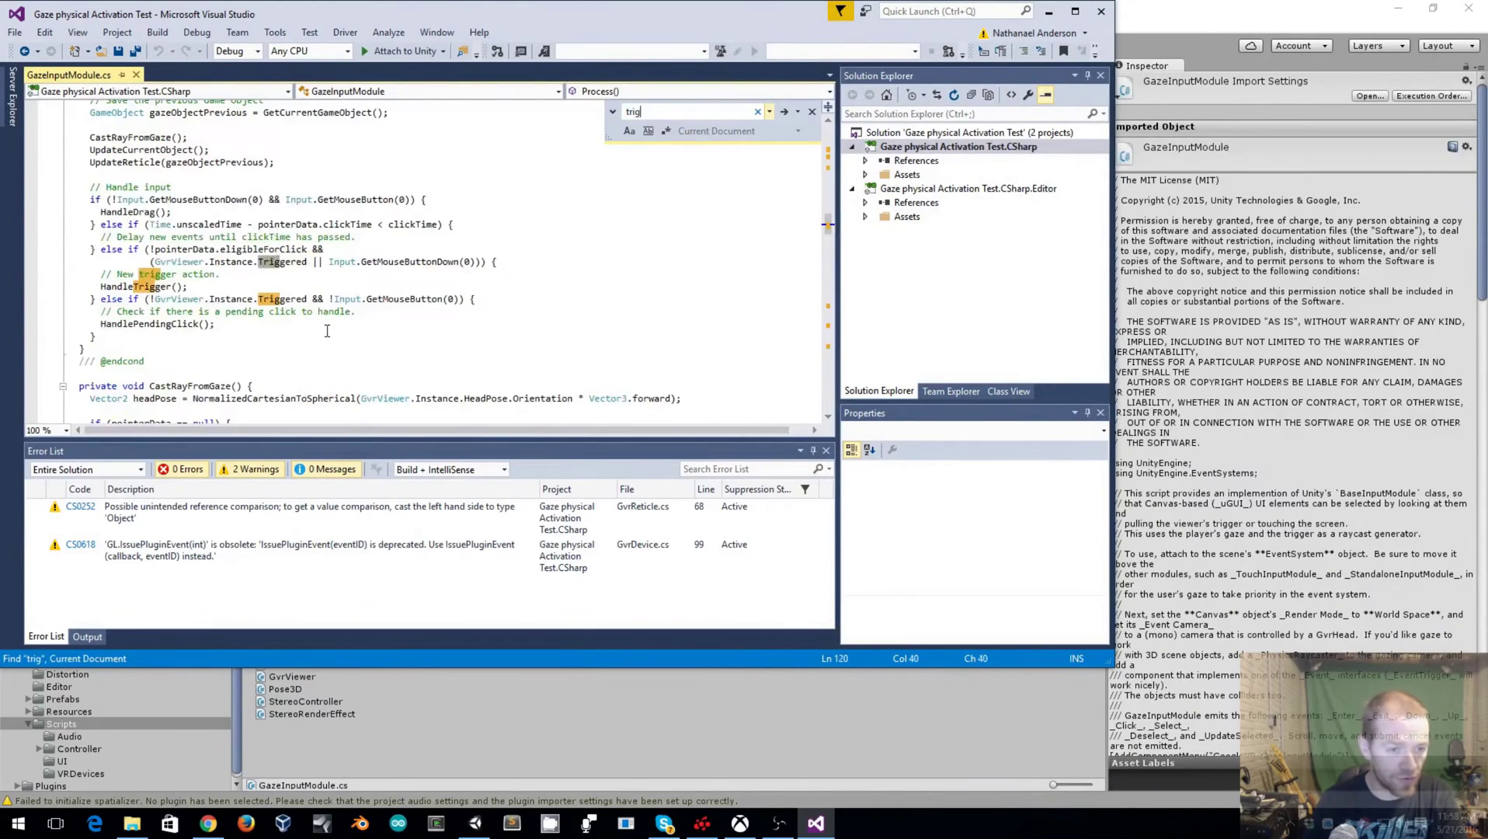
key(Return)
key(Return)
key(Return)
key(Return)
key(Return)
key(Return)
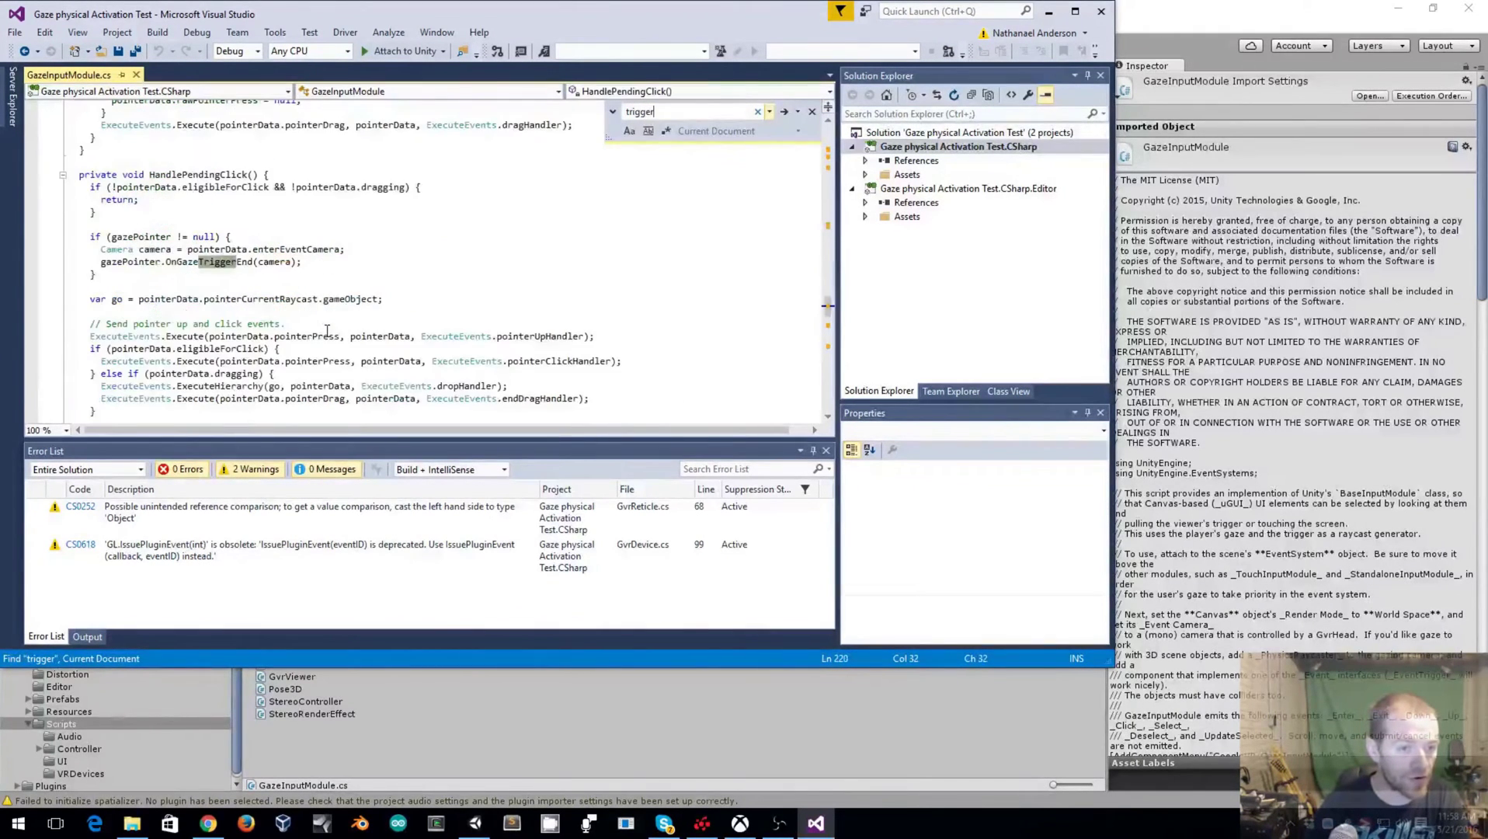
key(shift+Return)
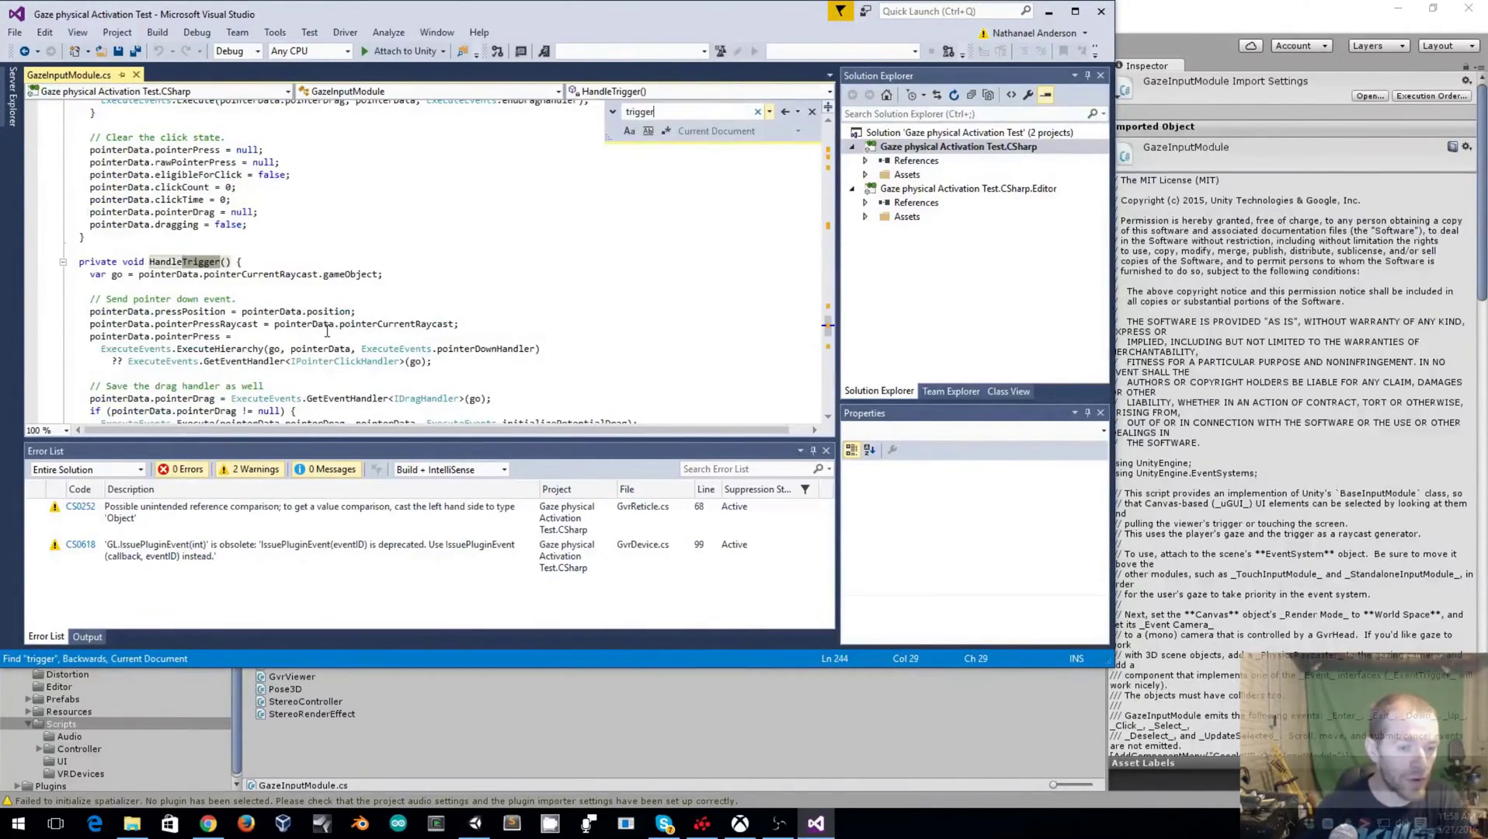
key(Escape)
Make HandleTrigger public, save the script, and add an empty GameObject in Unity
key(Home)
key(Delete)
key(Delete)
key(Delete)
key(Delete)
key(Delete)
key(Delete)
key(Delete)
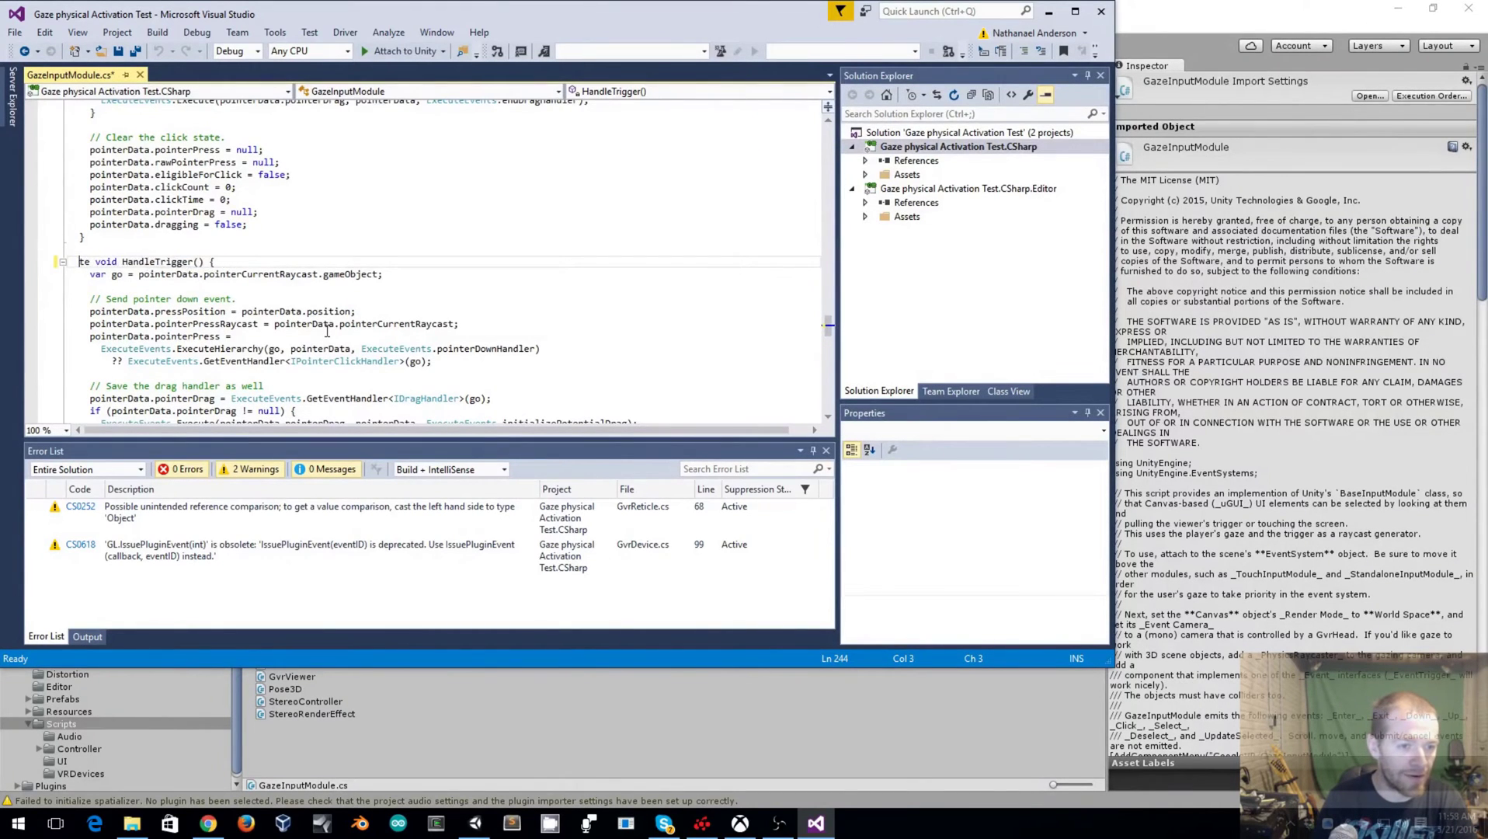
text(public)
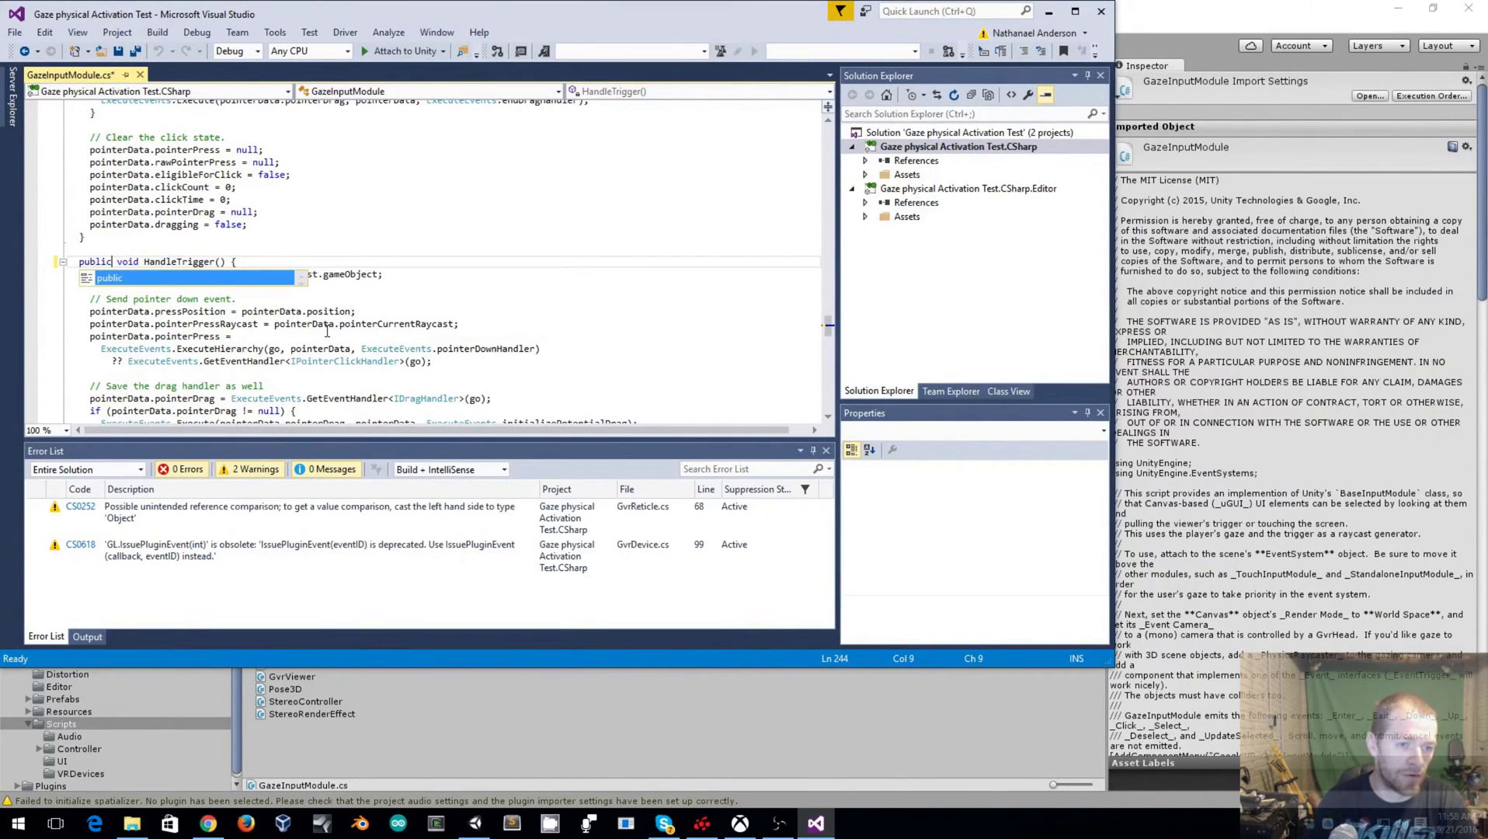
key(ctrl+s)
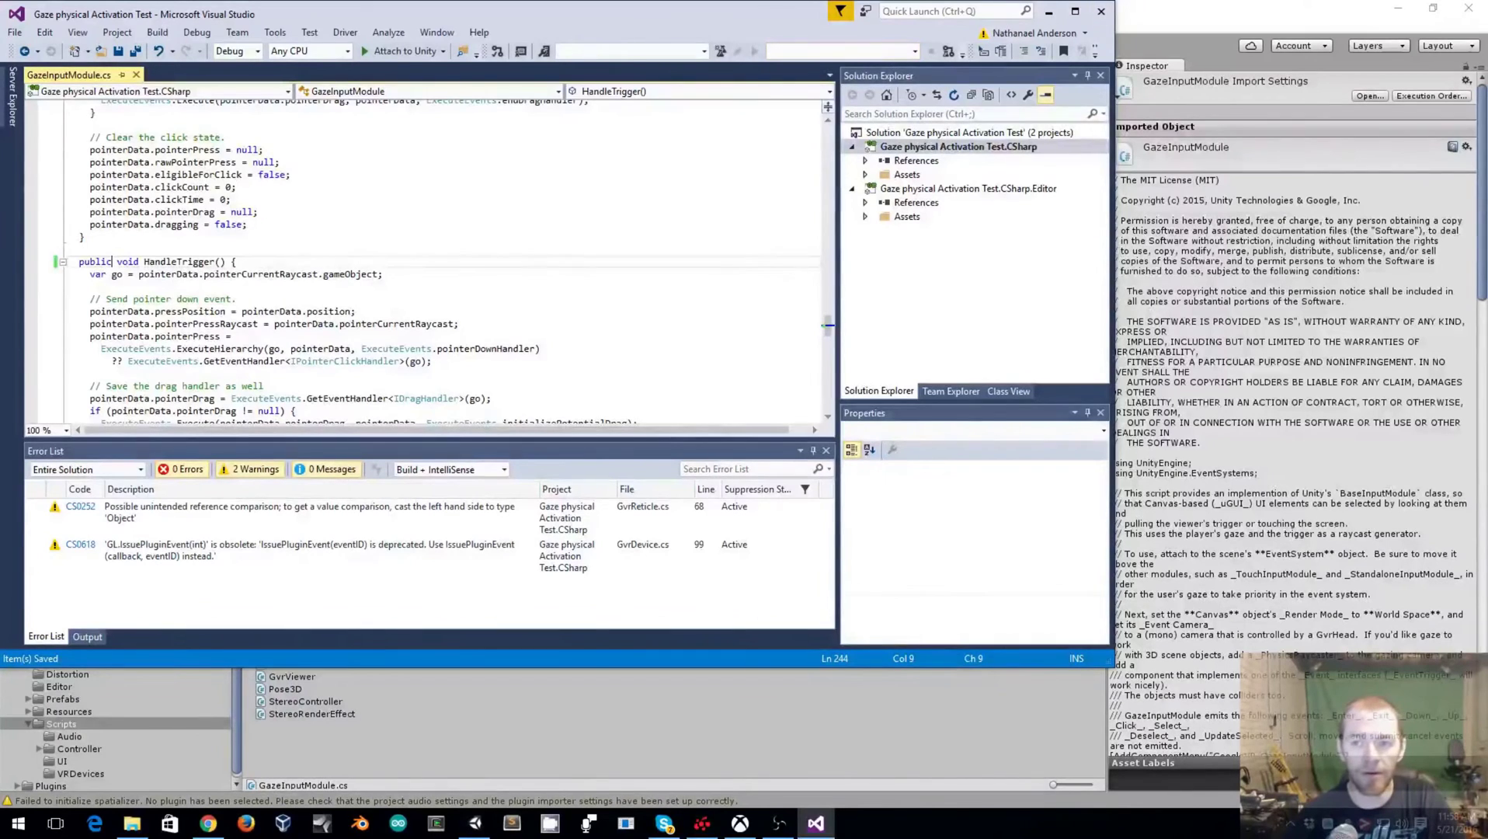
click(1101, 10)
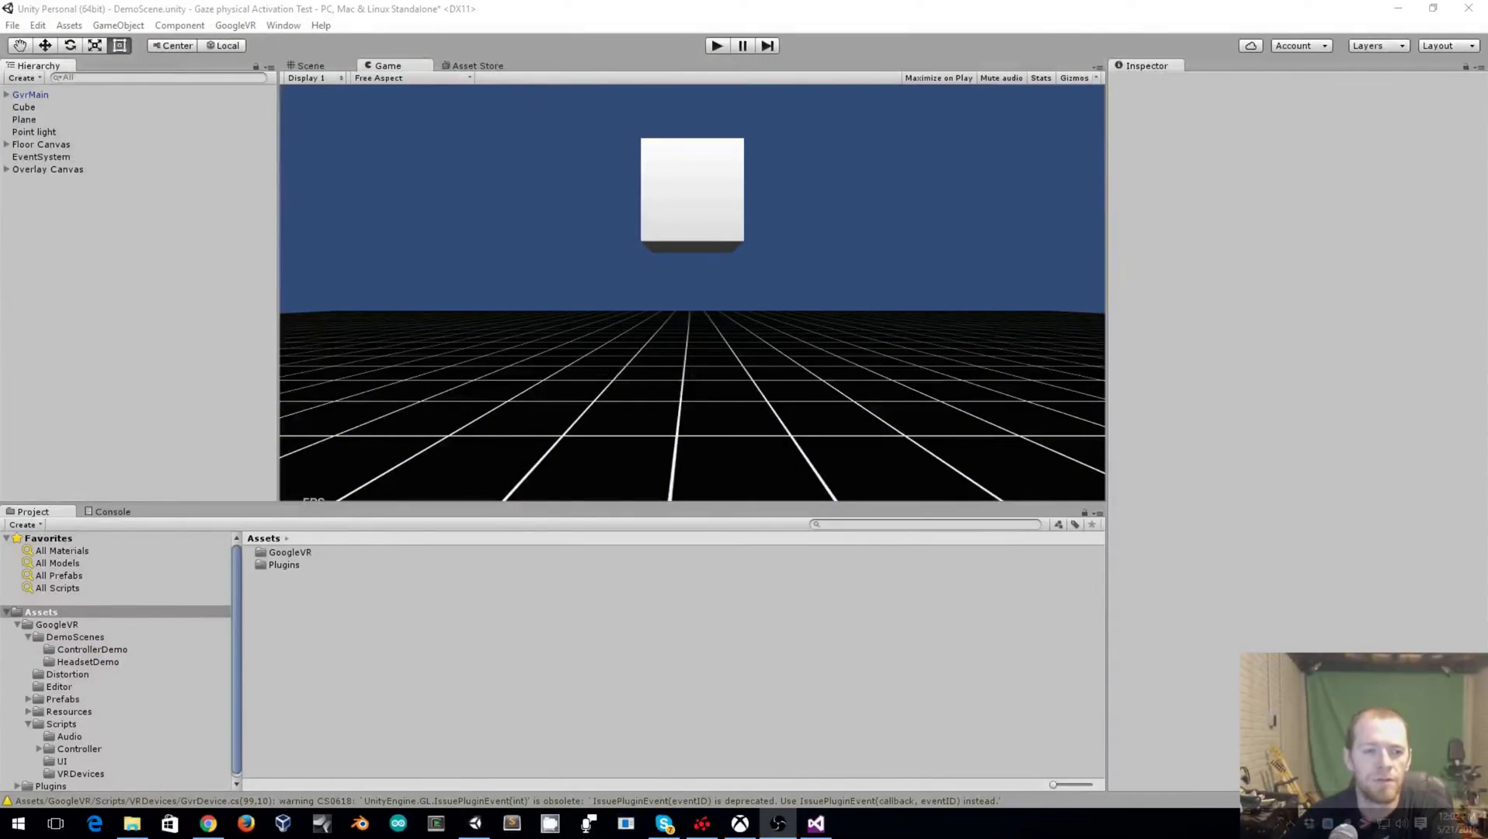
right_click(107, 245)
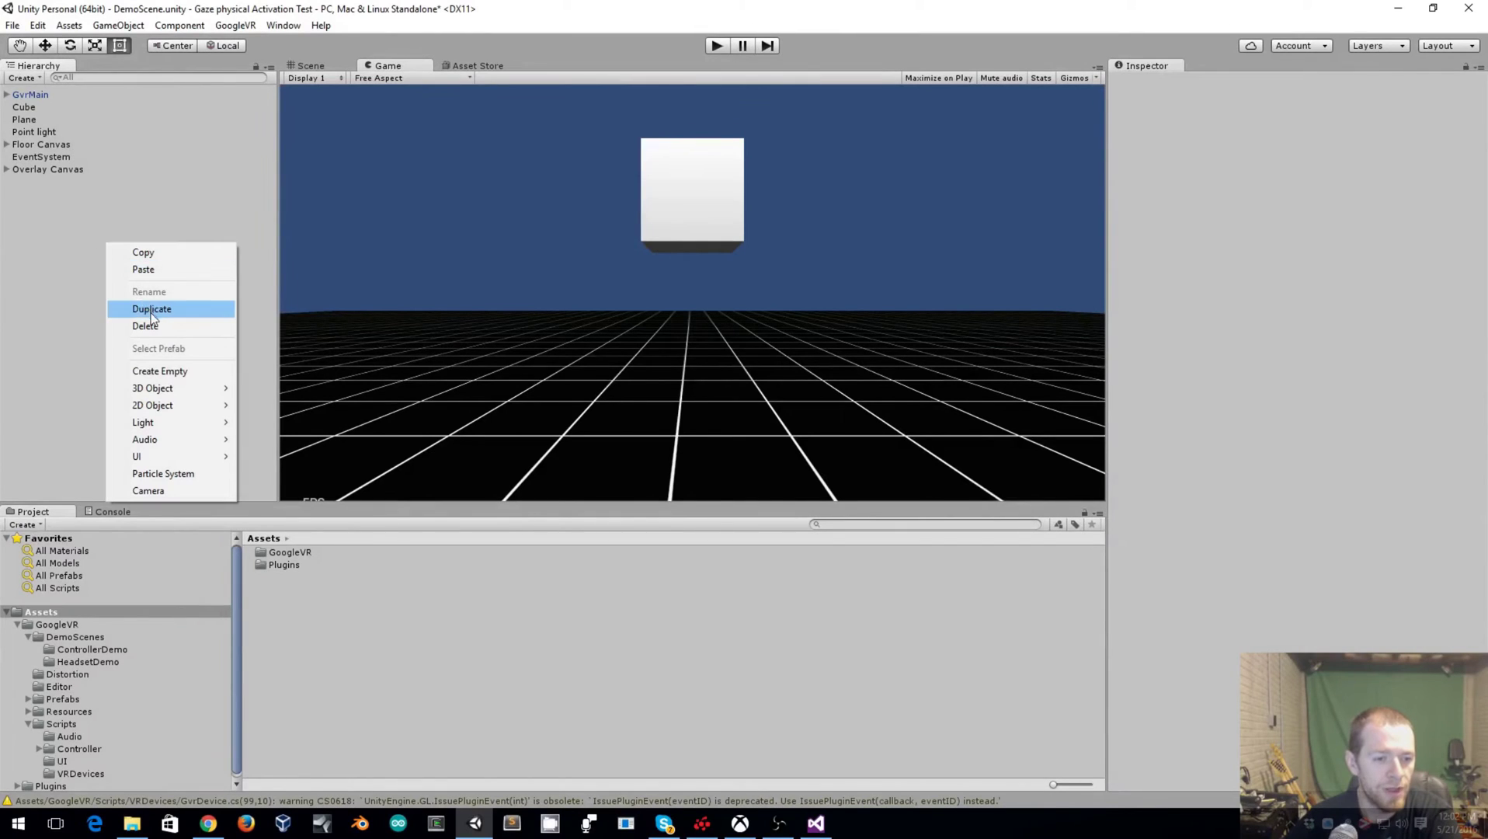
click(167, 372)
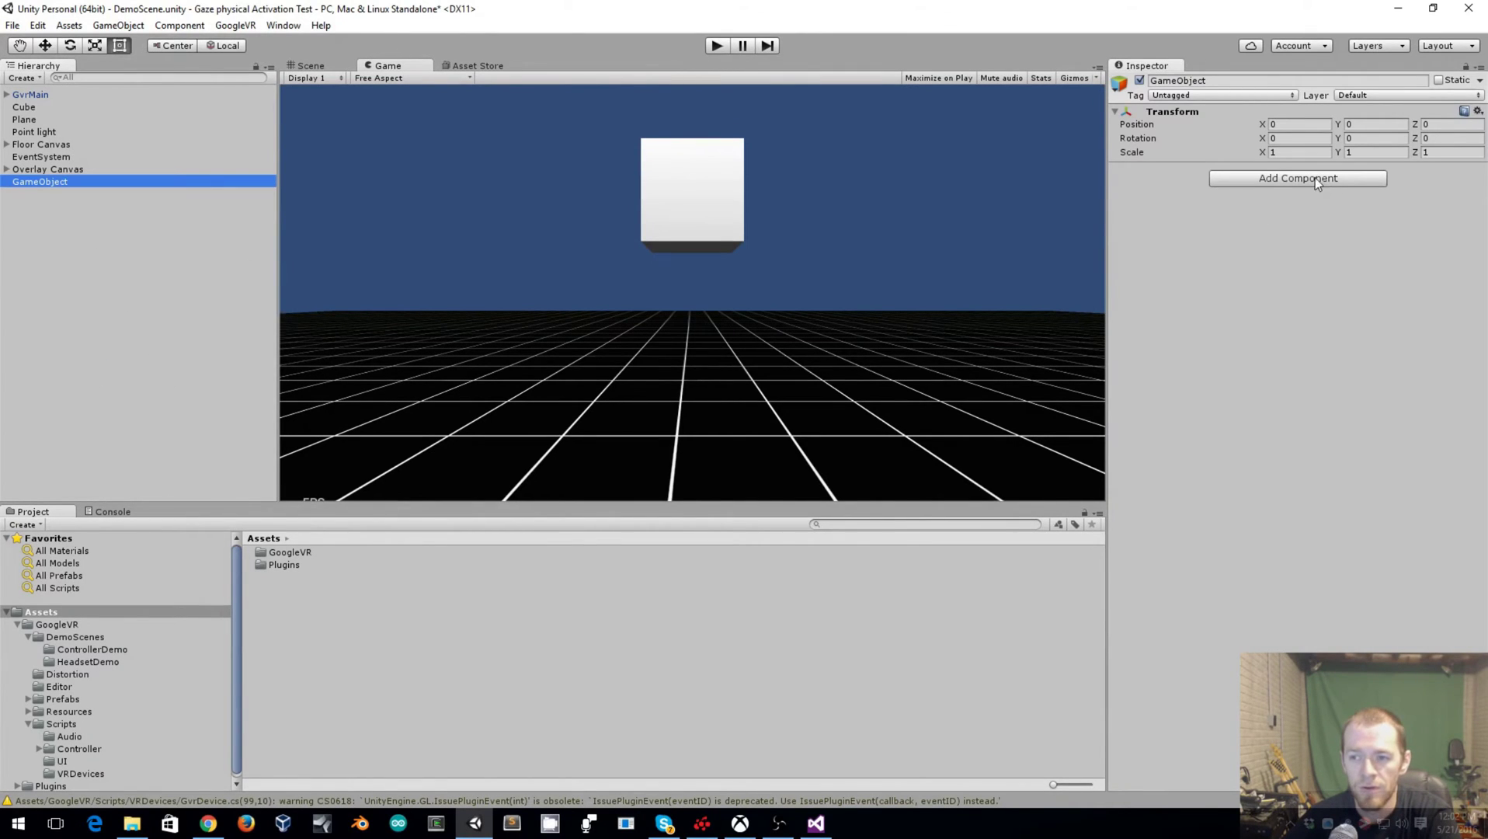
Import ZapperInput.cs from the HeadsetDemo folder as a new asset
click(69, 24)
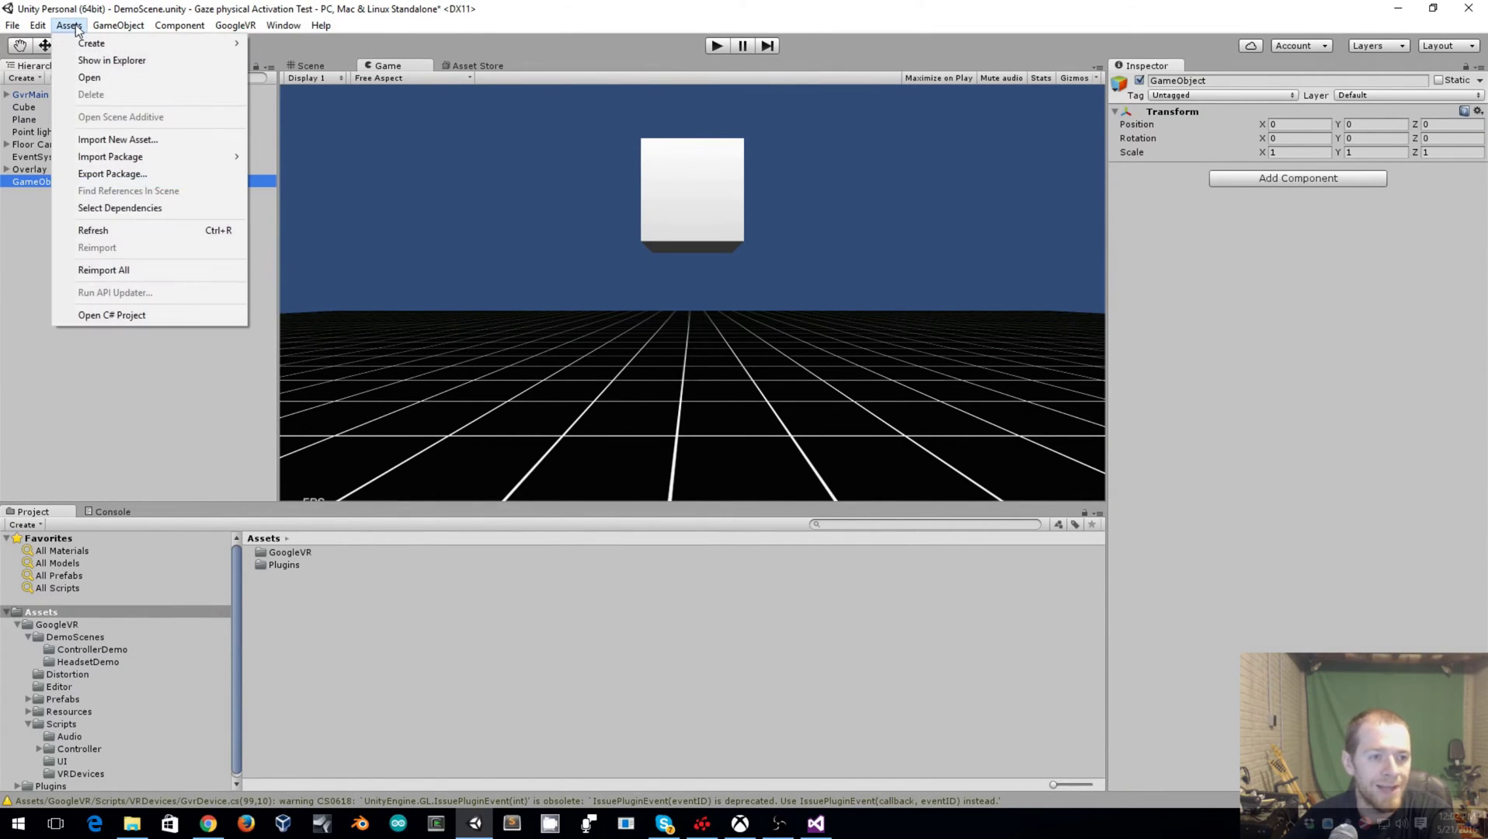
click(137, 140)
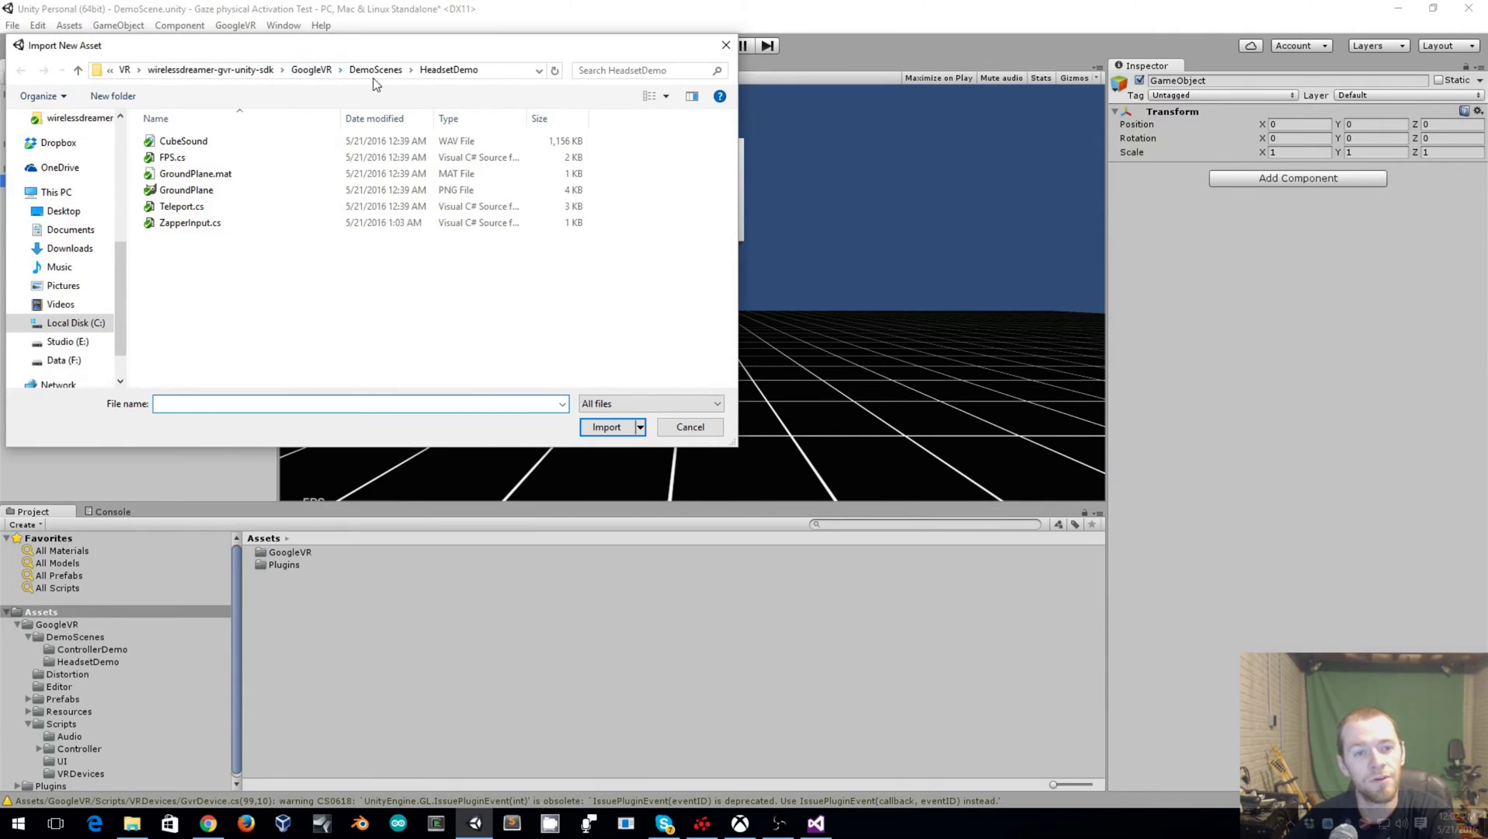
double_click(191, 223)
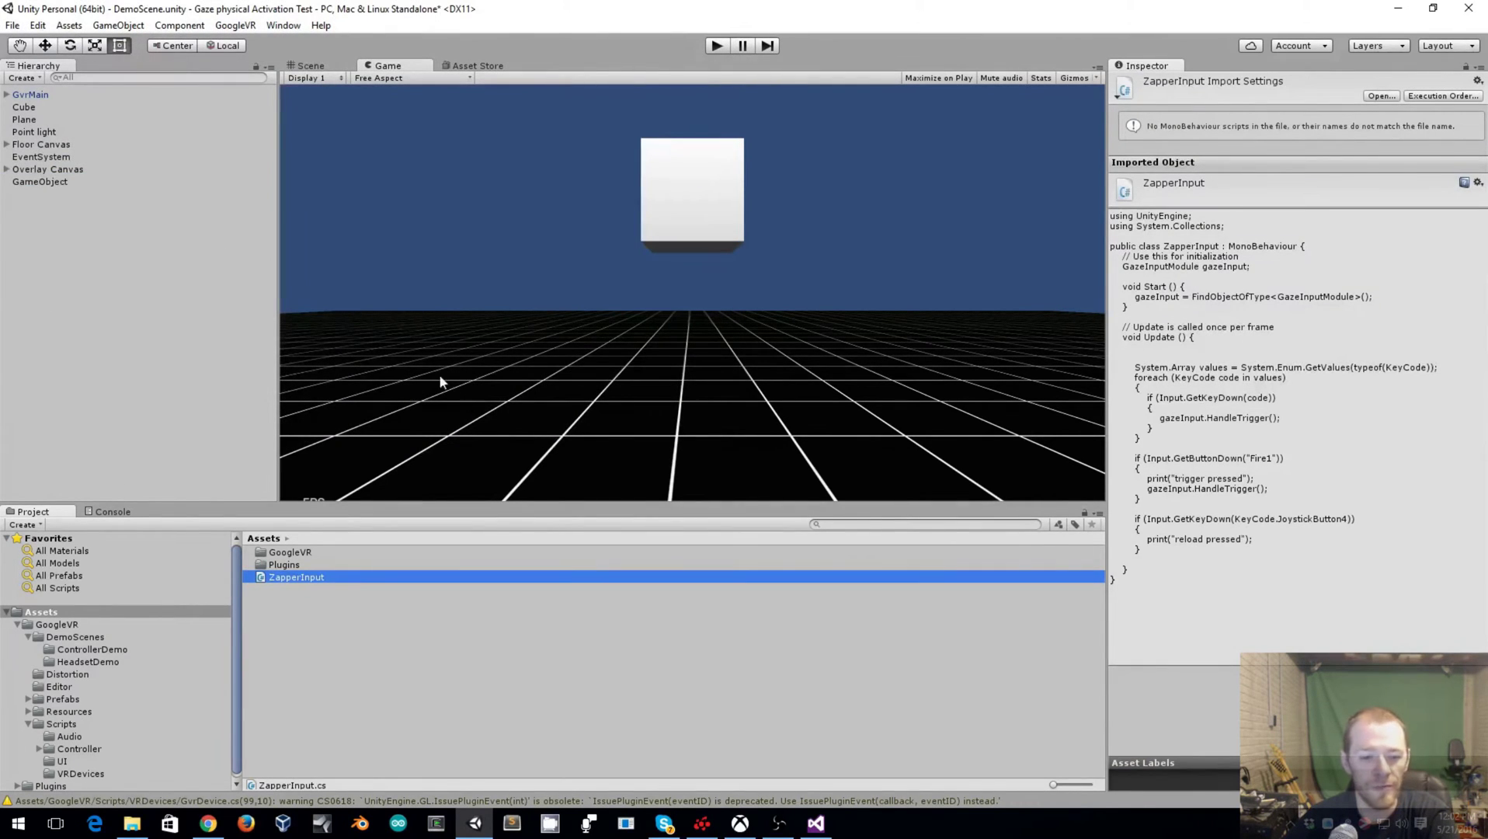
Add the Zapper Input script component to the empty GameObject and play the scene to test it
click(45, 180)
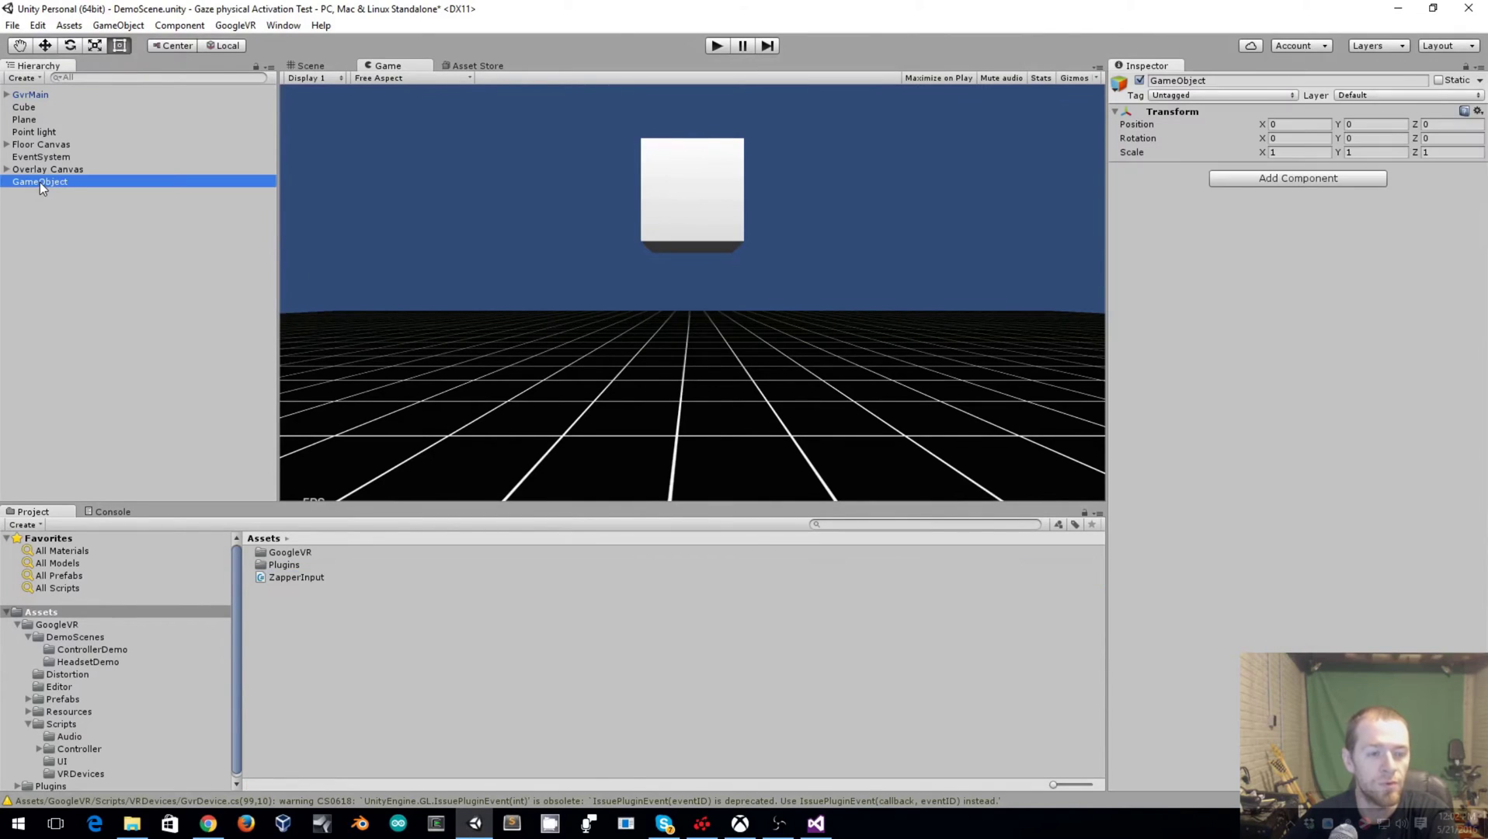
click(1284, 180)
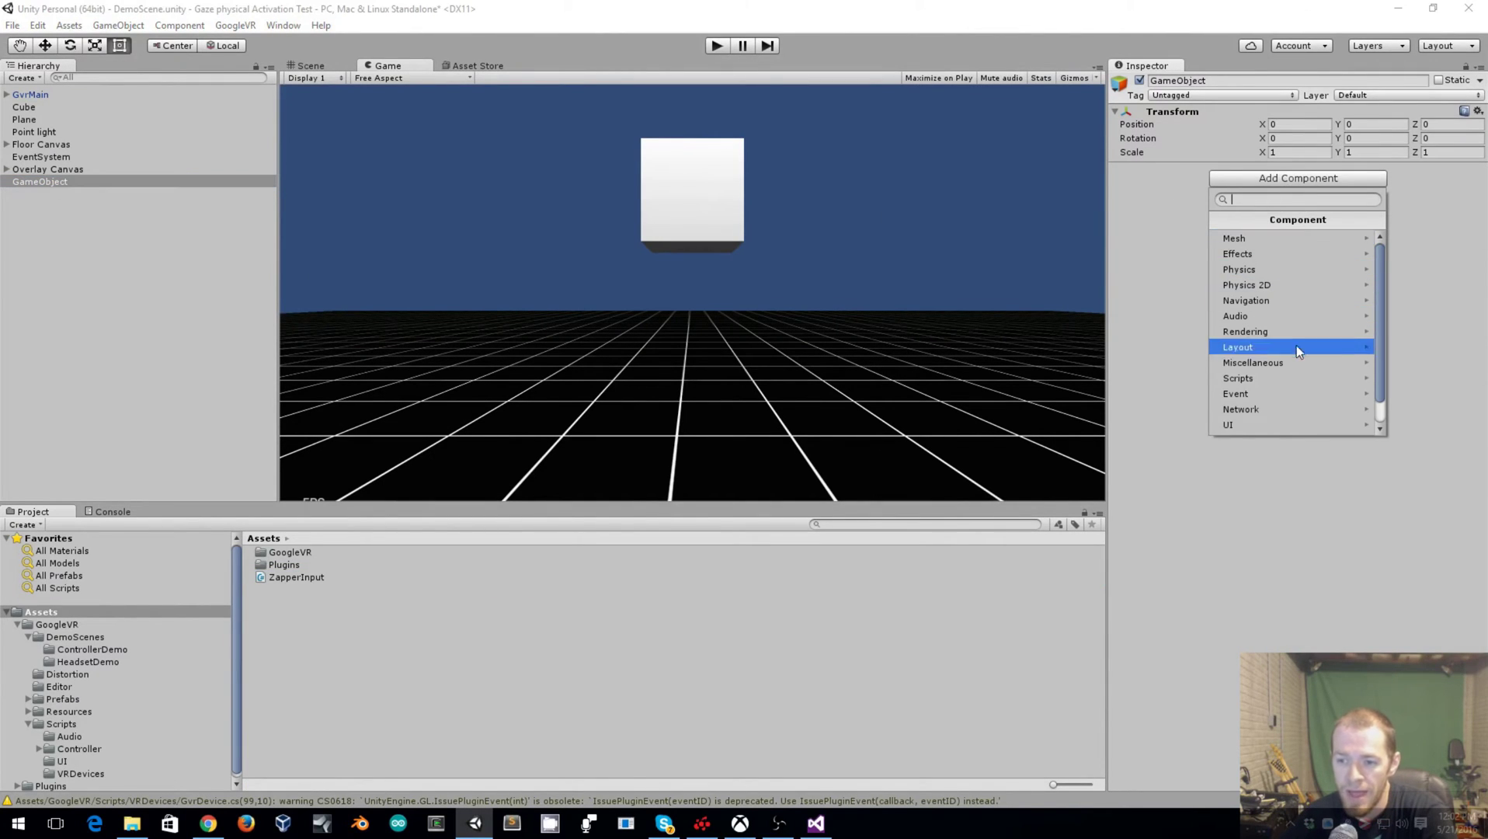
click(1262, 372)
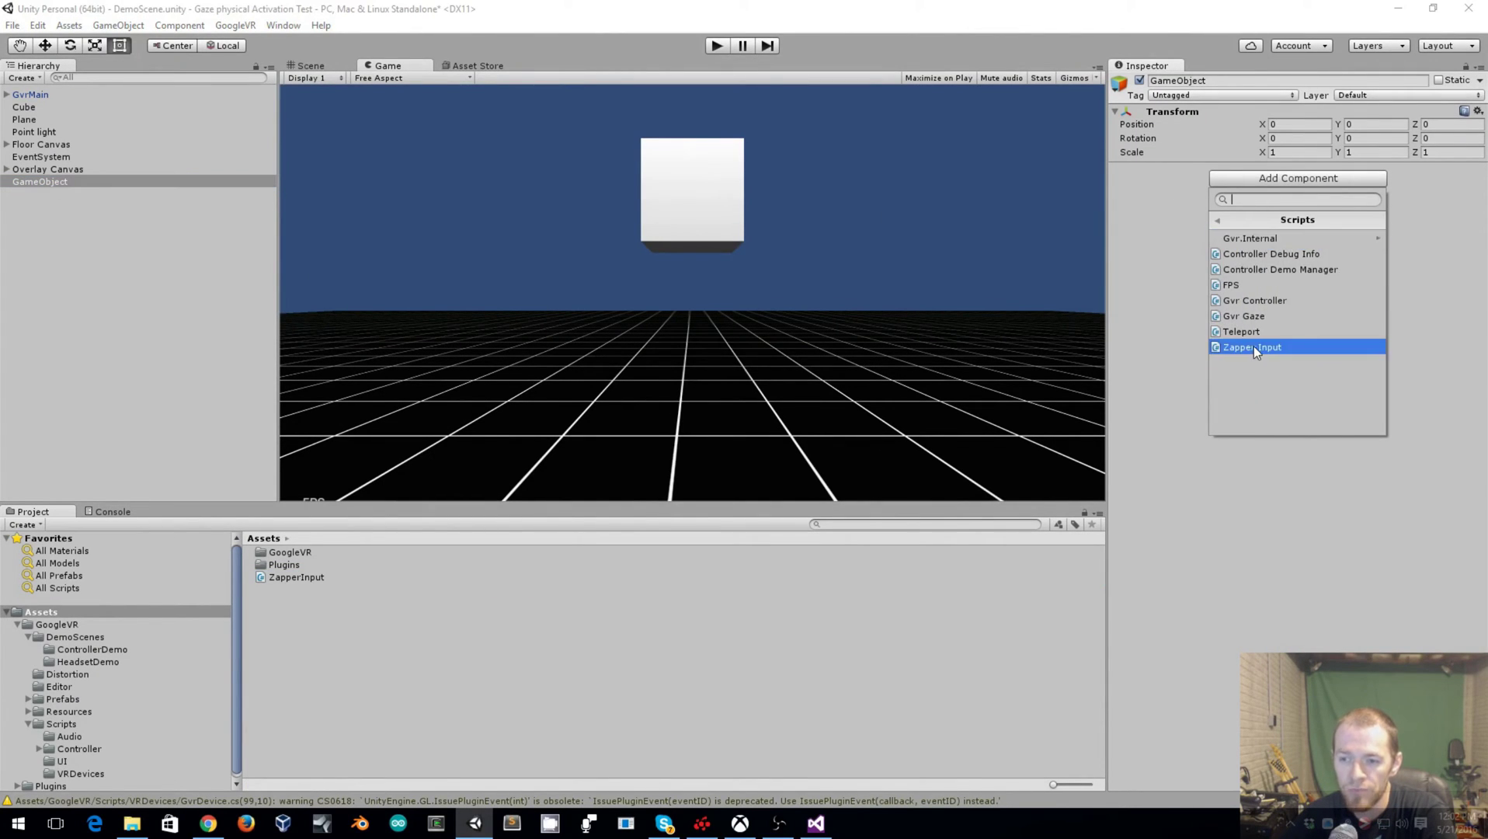
click(1253, 346)
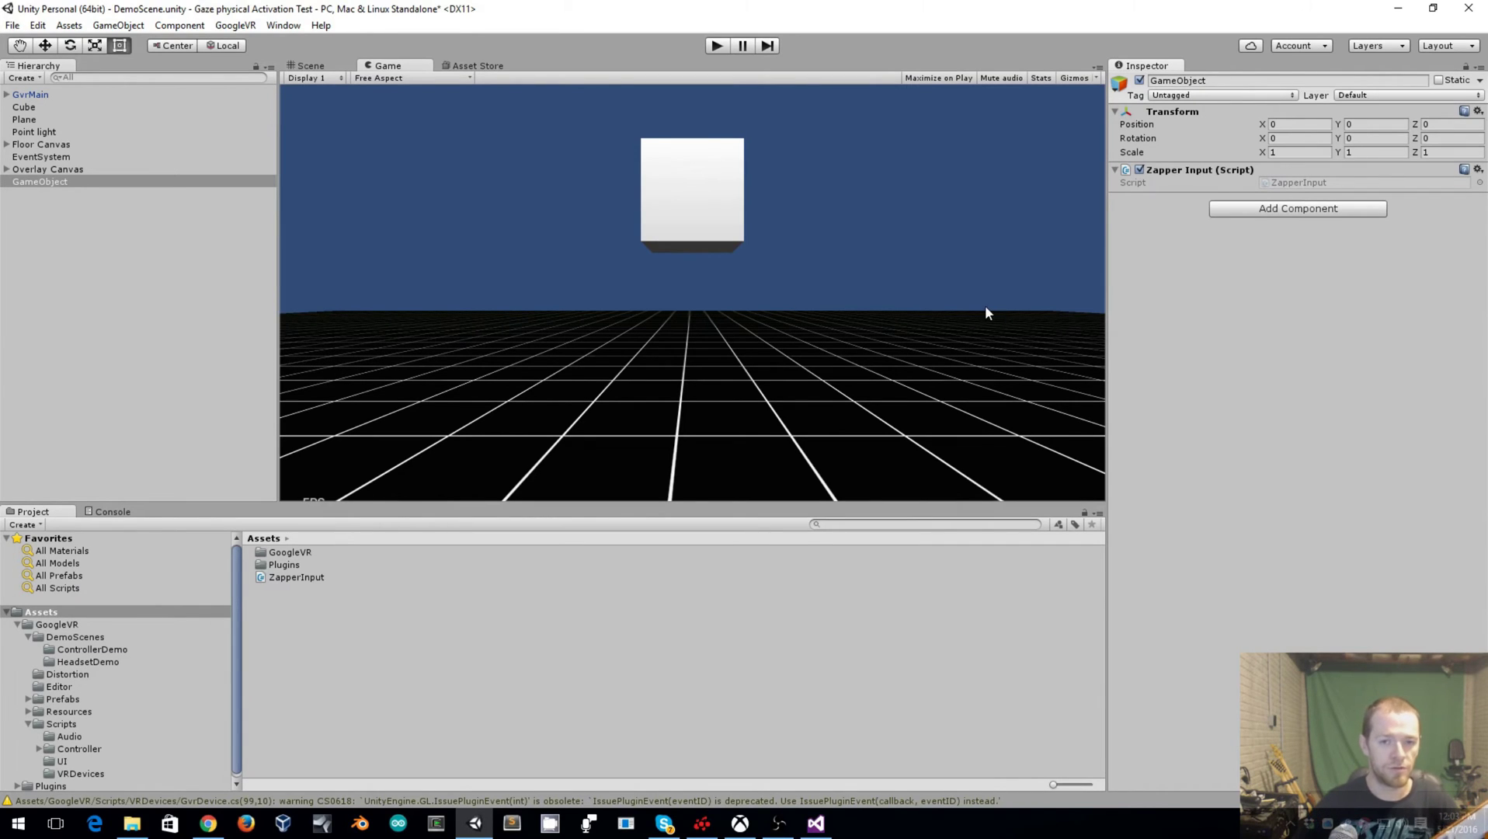
click(715, 46)
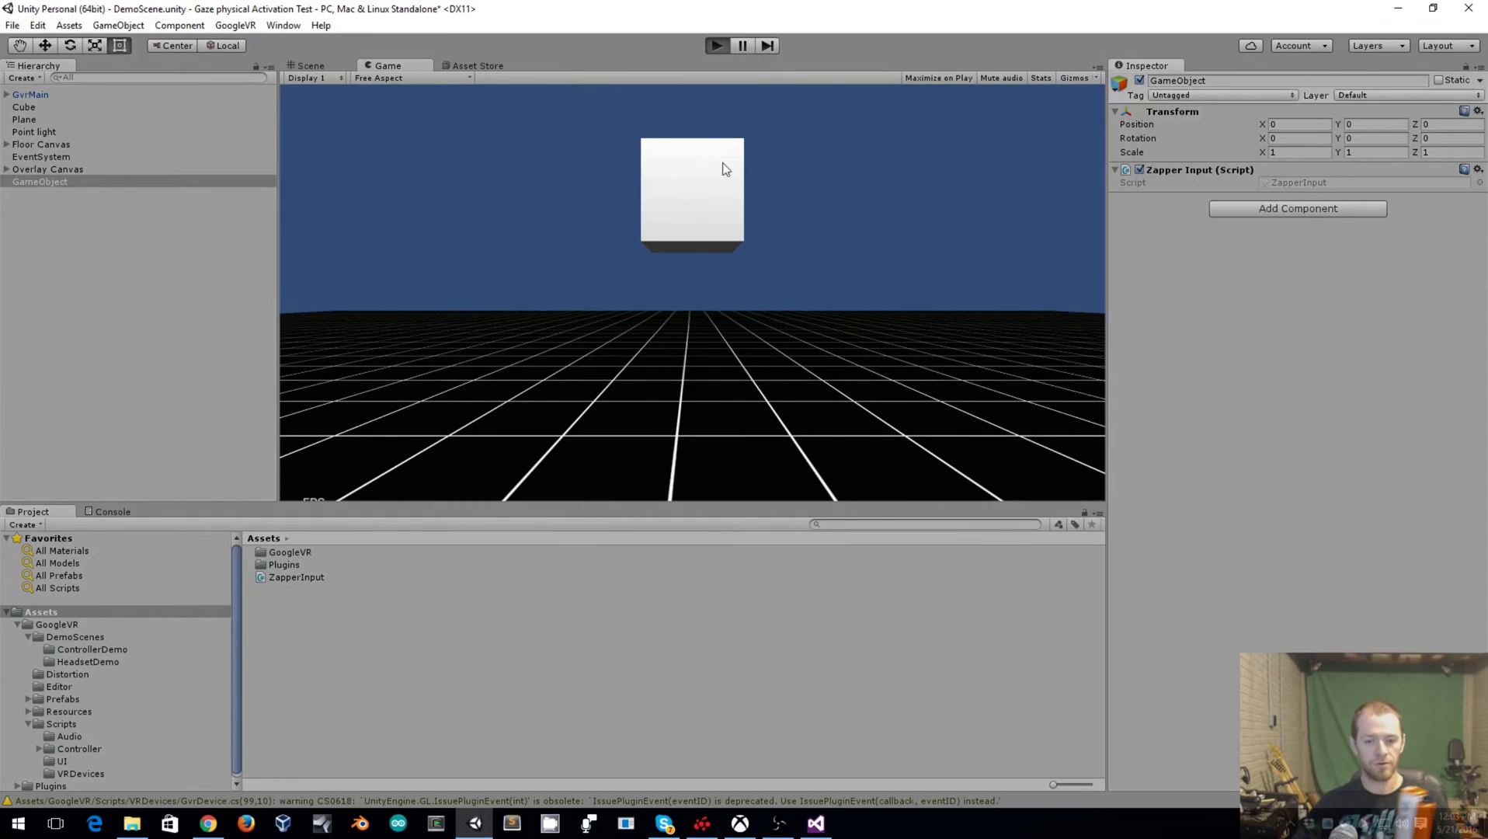
alt+drag(672, 166, 673, 105)
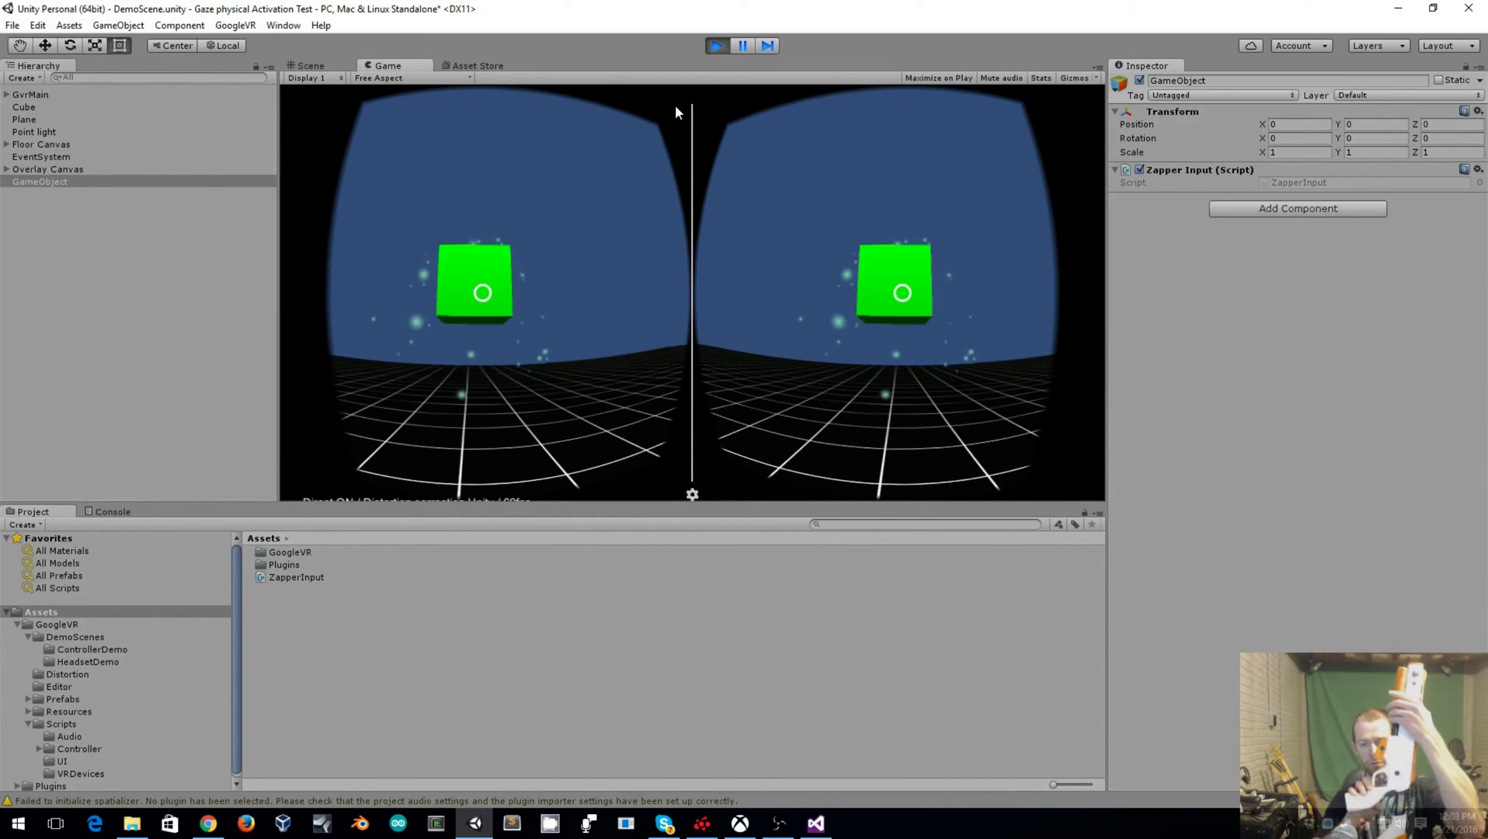
click(676, 104)
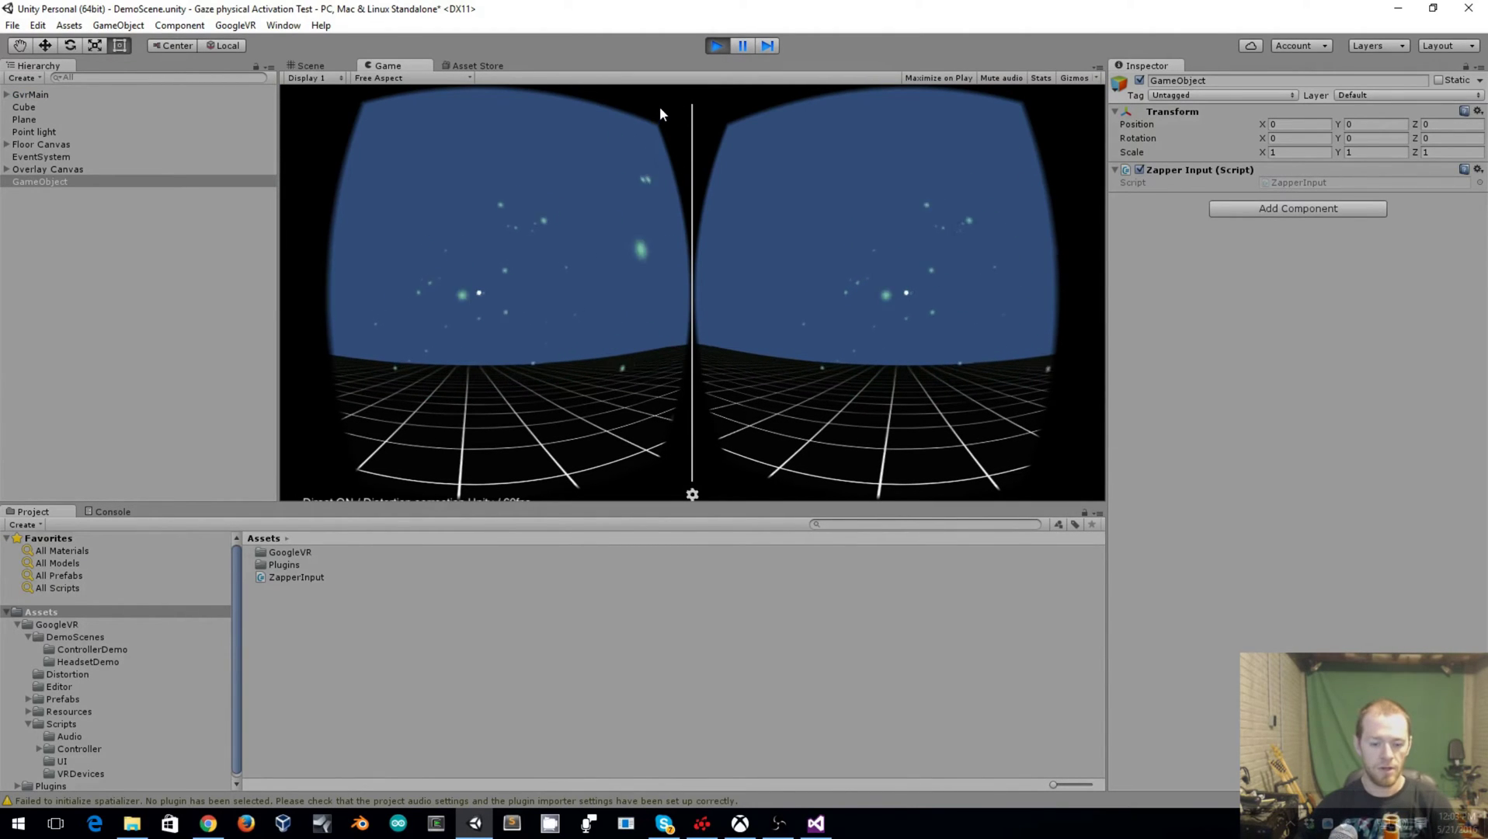
alt+drag(690, 119, 84, 94)
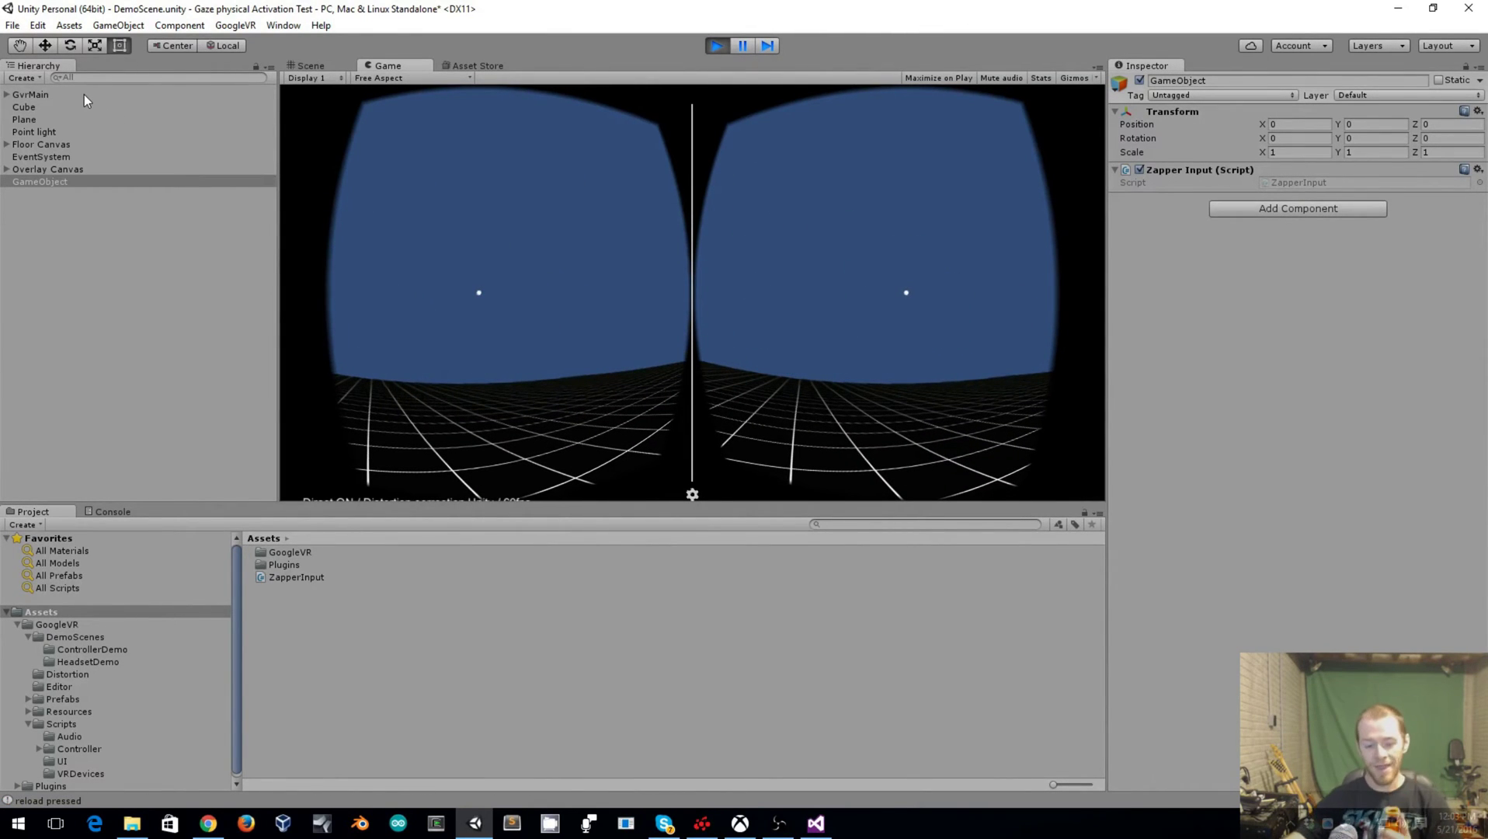
alt+drag(84, 95, 328, 52)
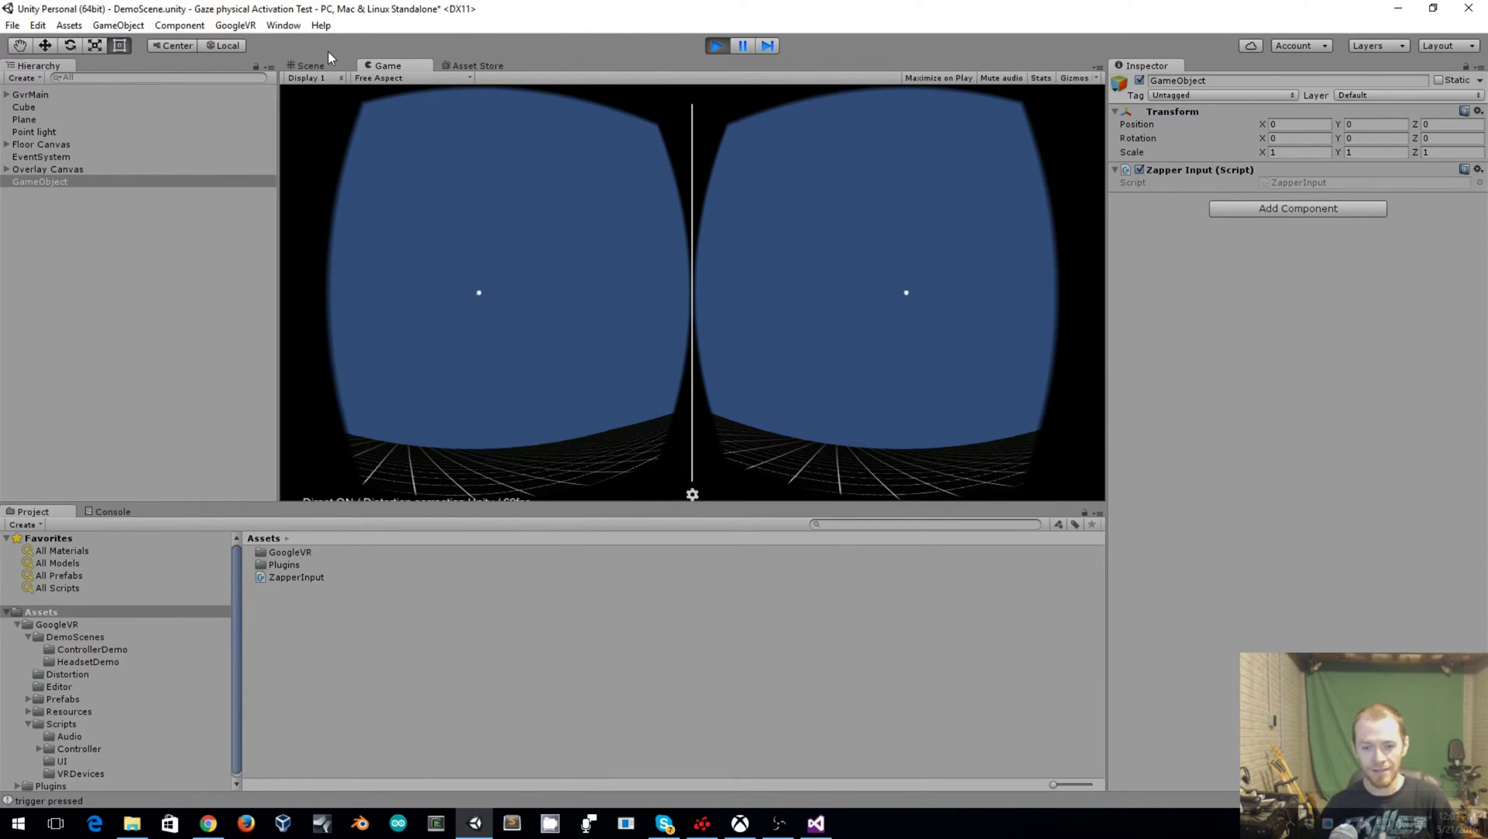
click(716, 47)
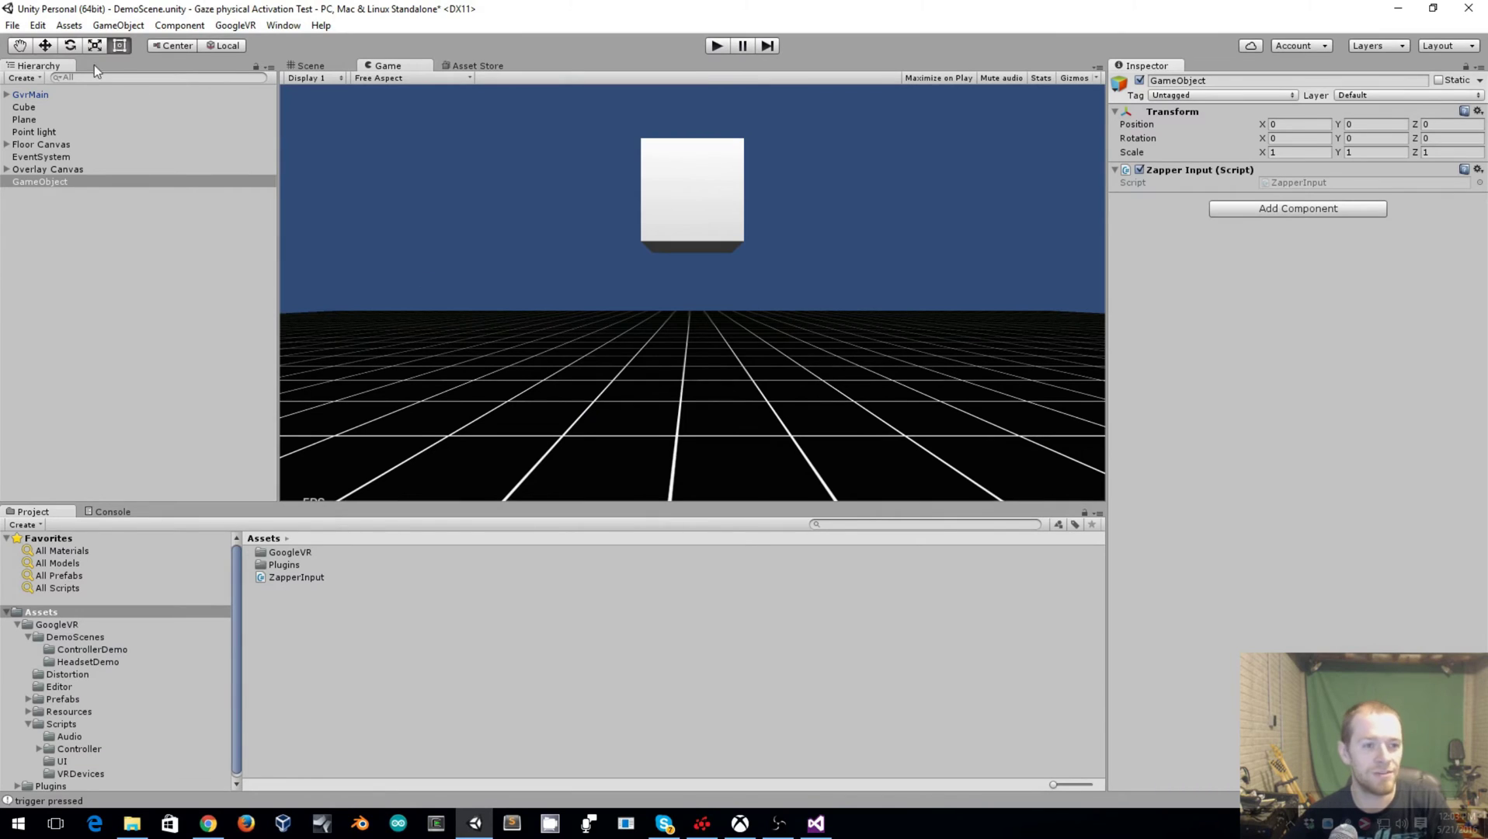
Select Android as the target platform in Build Settings
click(11, 27)
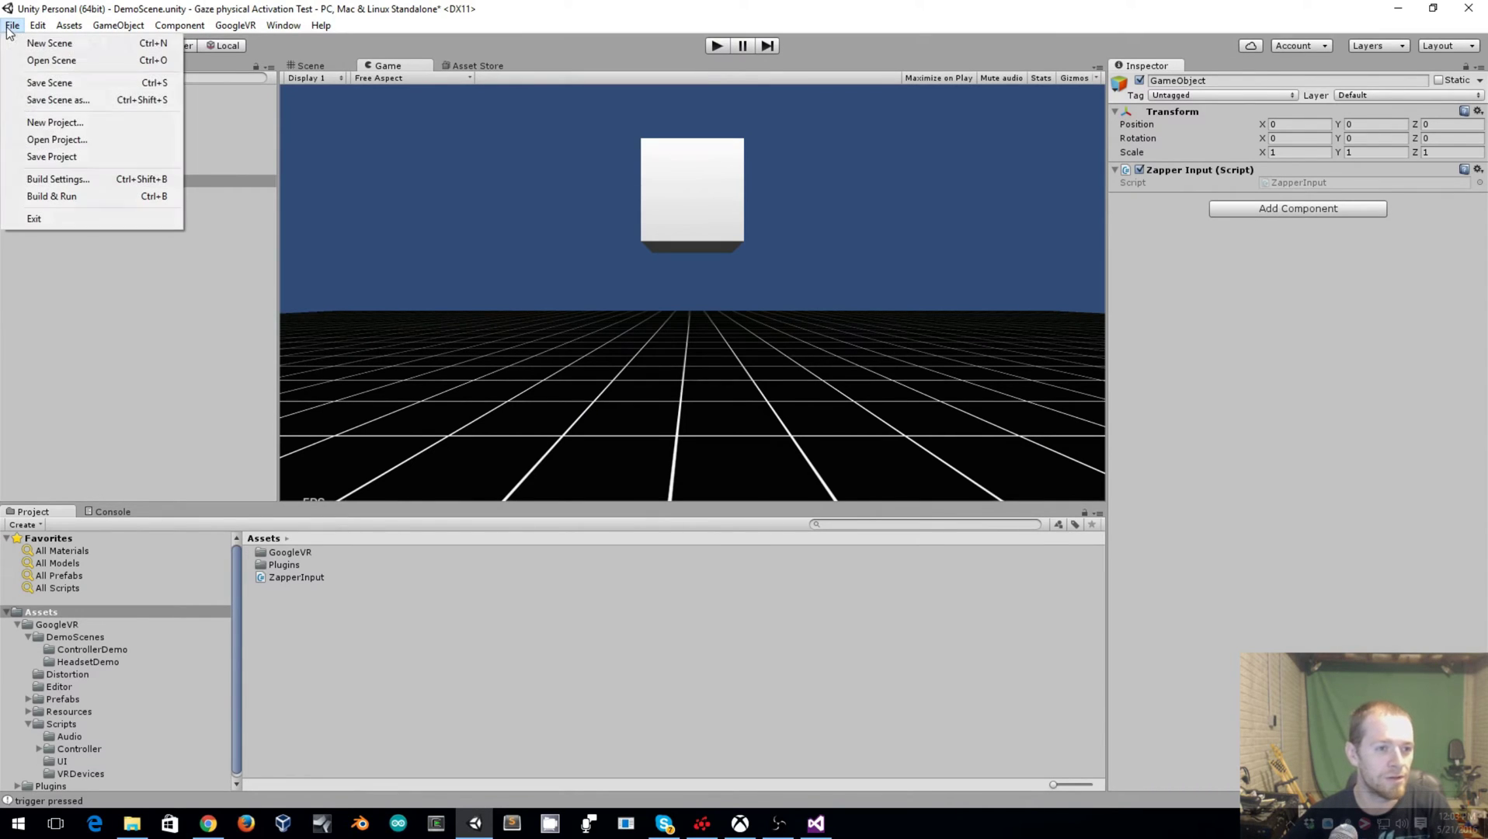
click(79, 180)
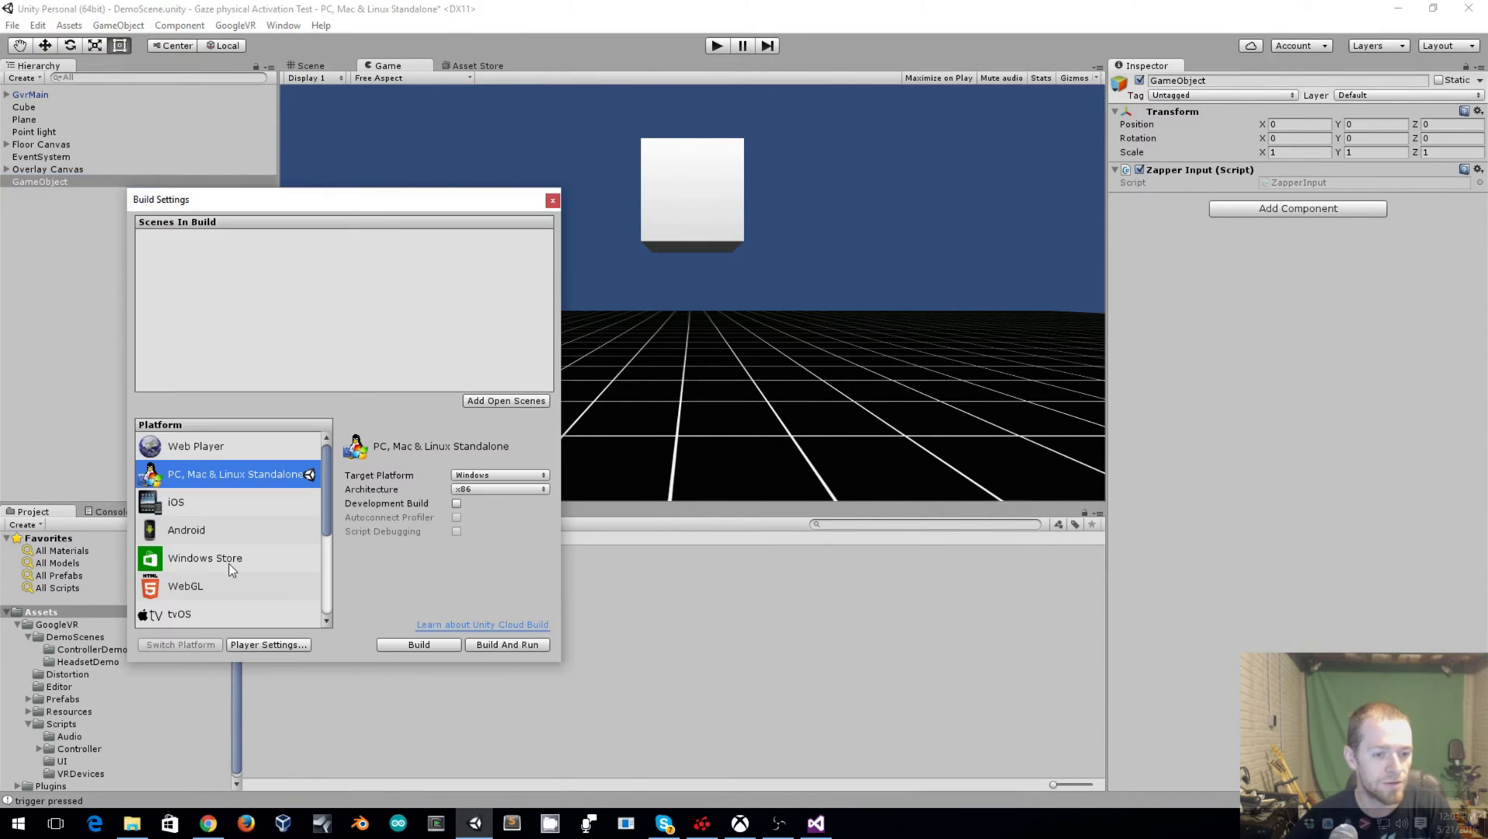
click(193, 537)
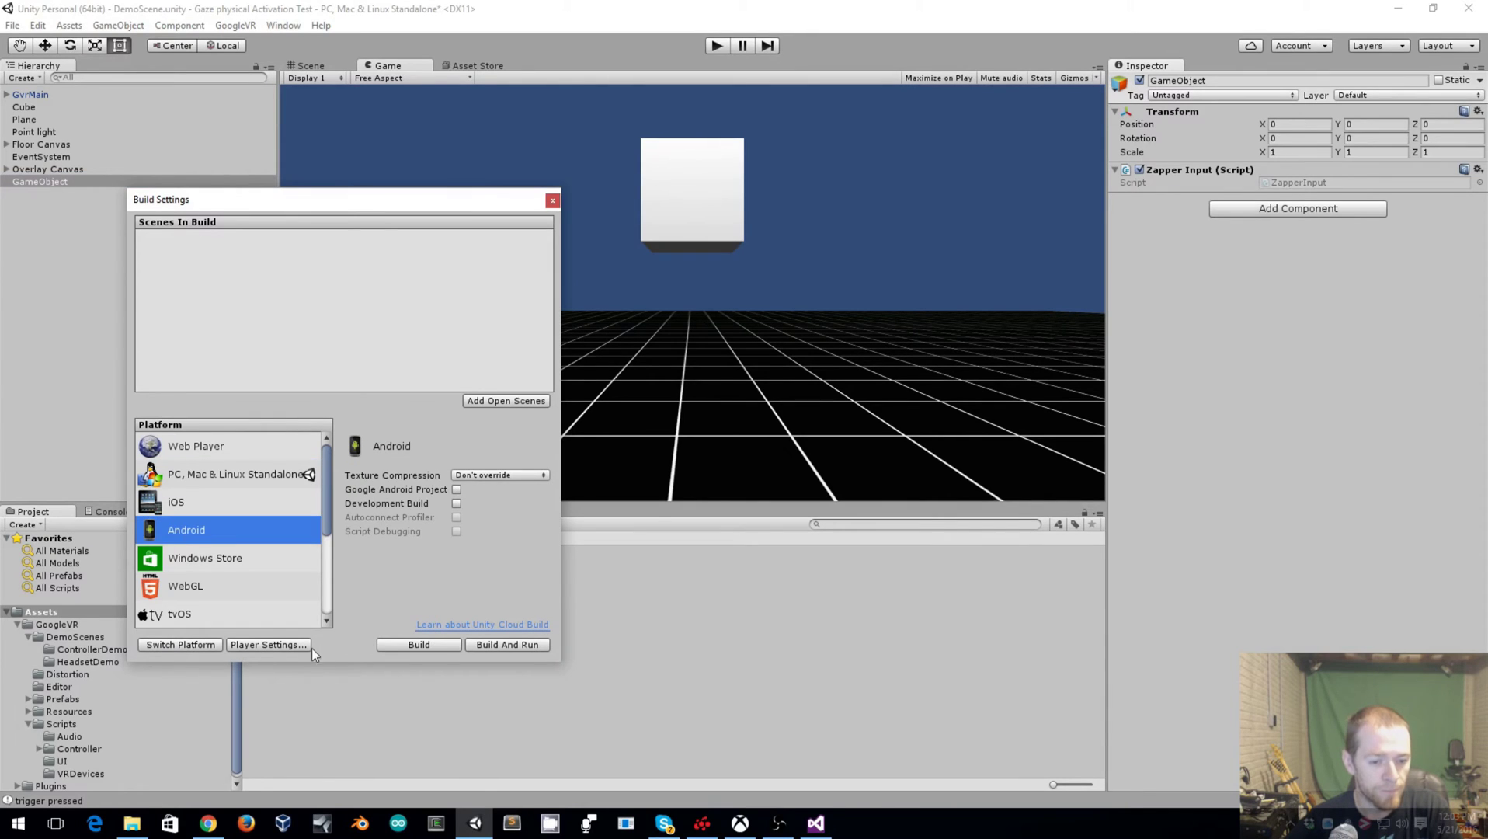
Set the Android player's Default Orientation to Landscape Left
click(290, 645)
click(1164, 313)
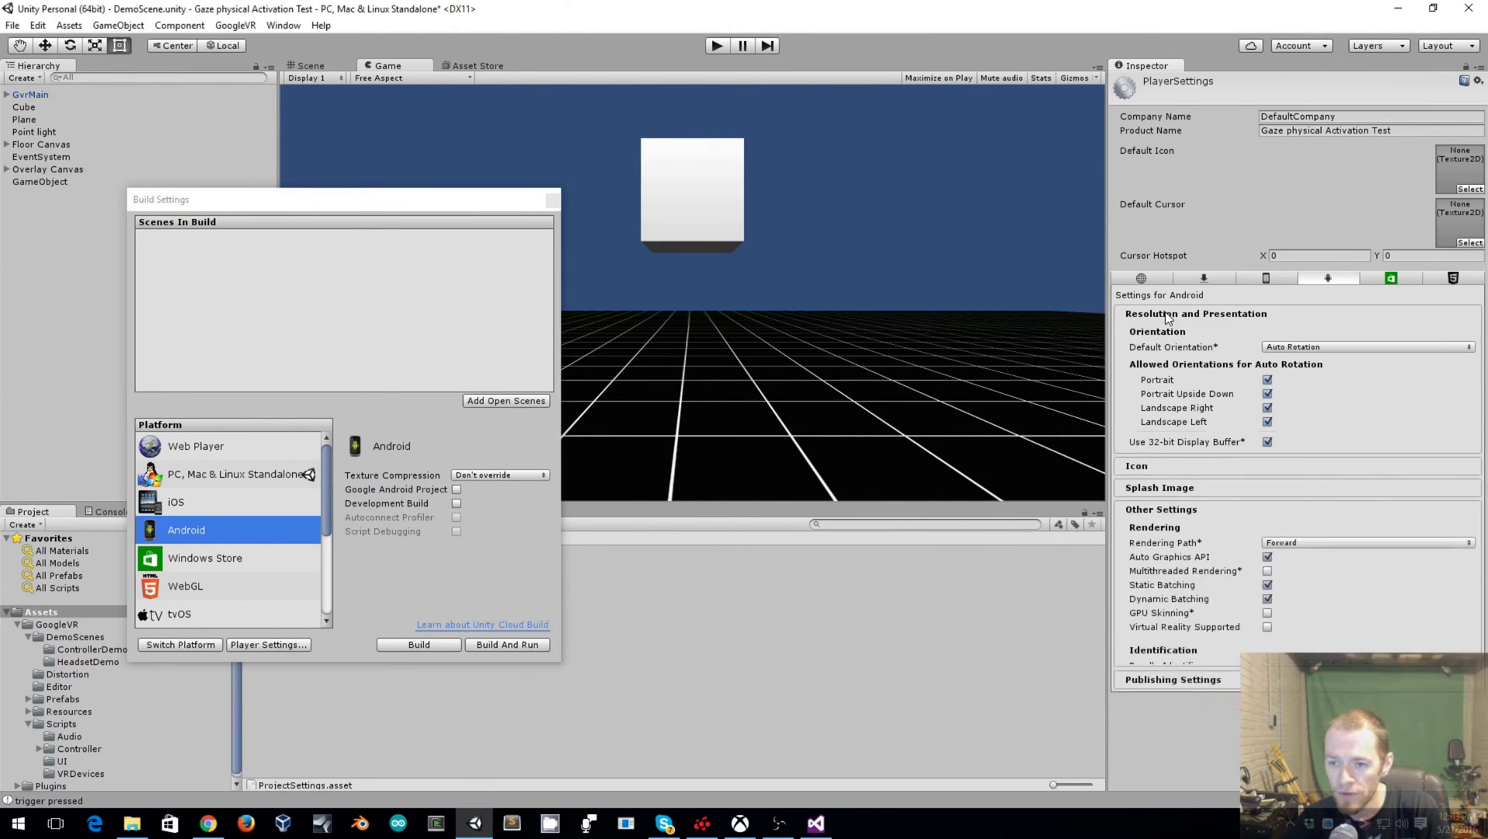
click(1295, 347)
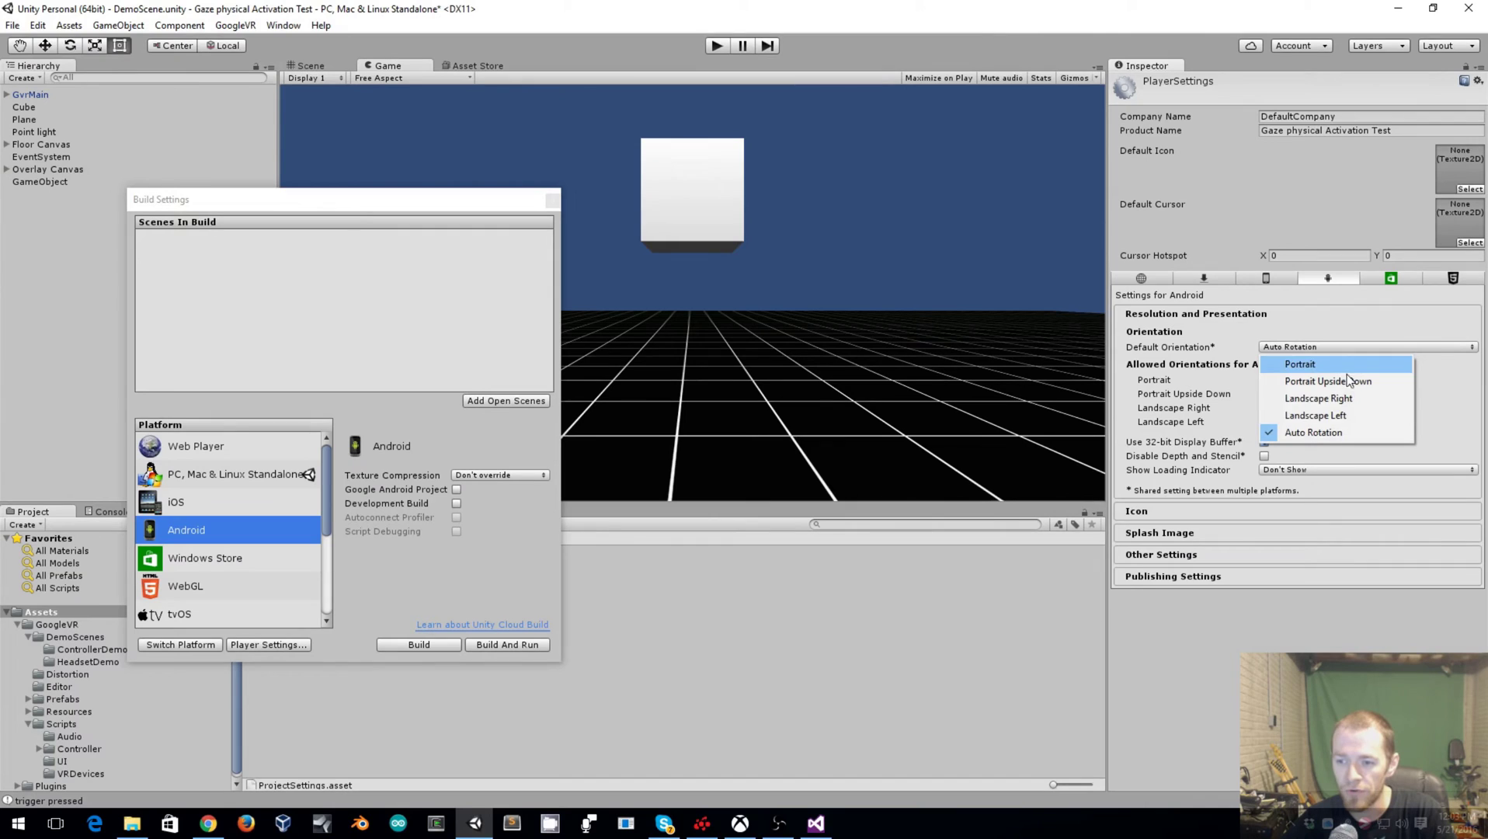
click(1344, 417)
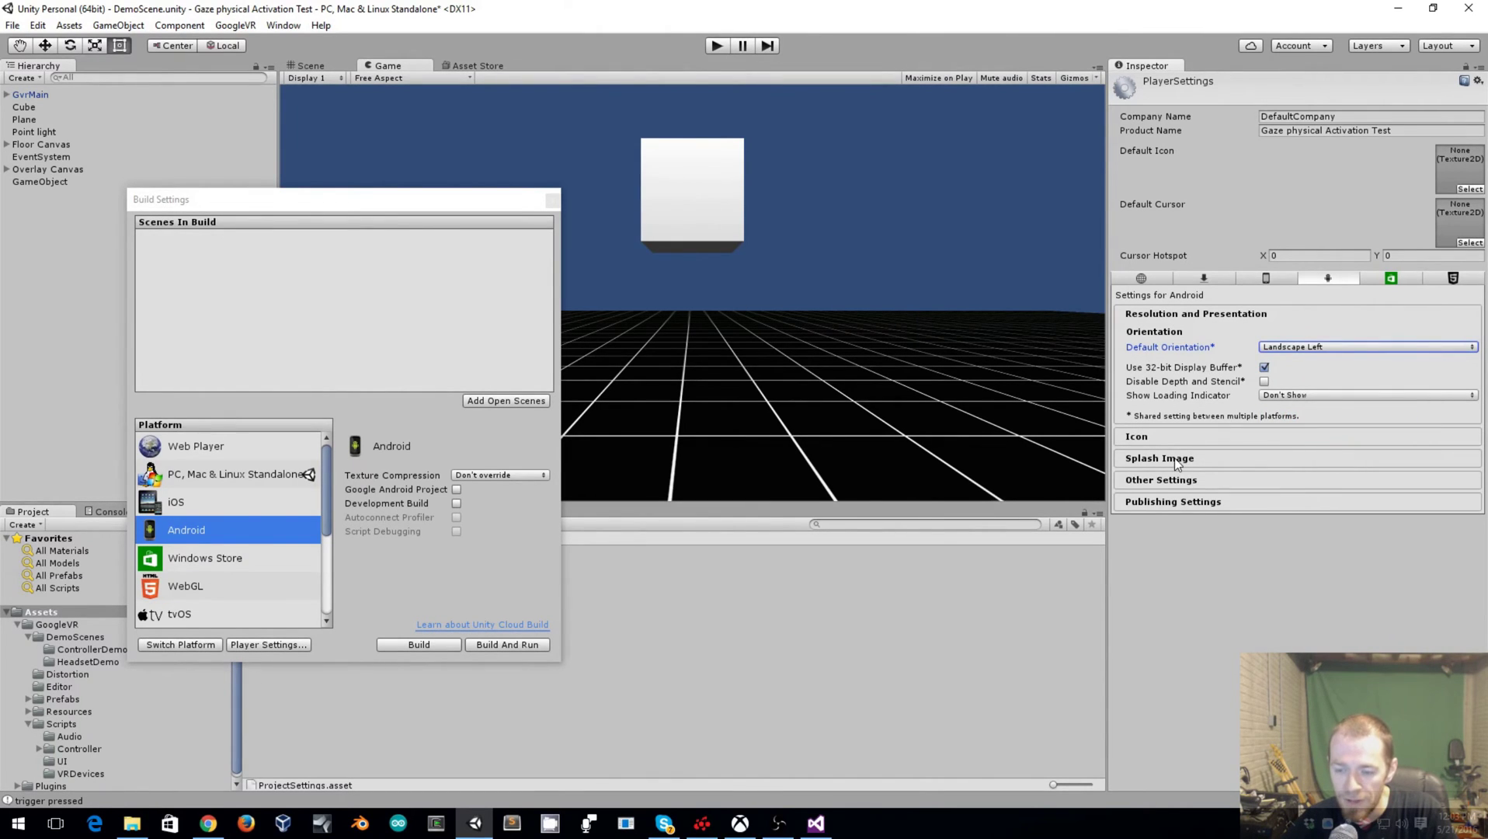
Set a custom bundle identifier ending in .VRtest and minimum API level Android 4.2 (API 17)
click(1177, 479)
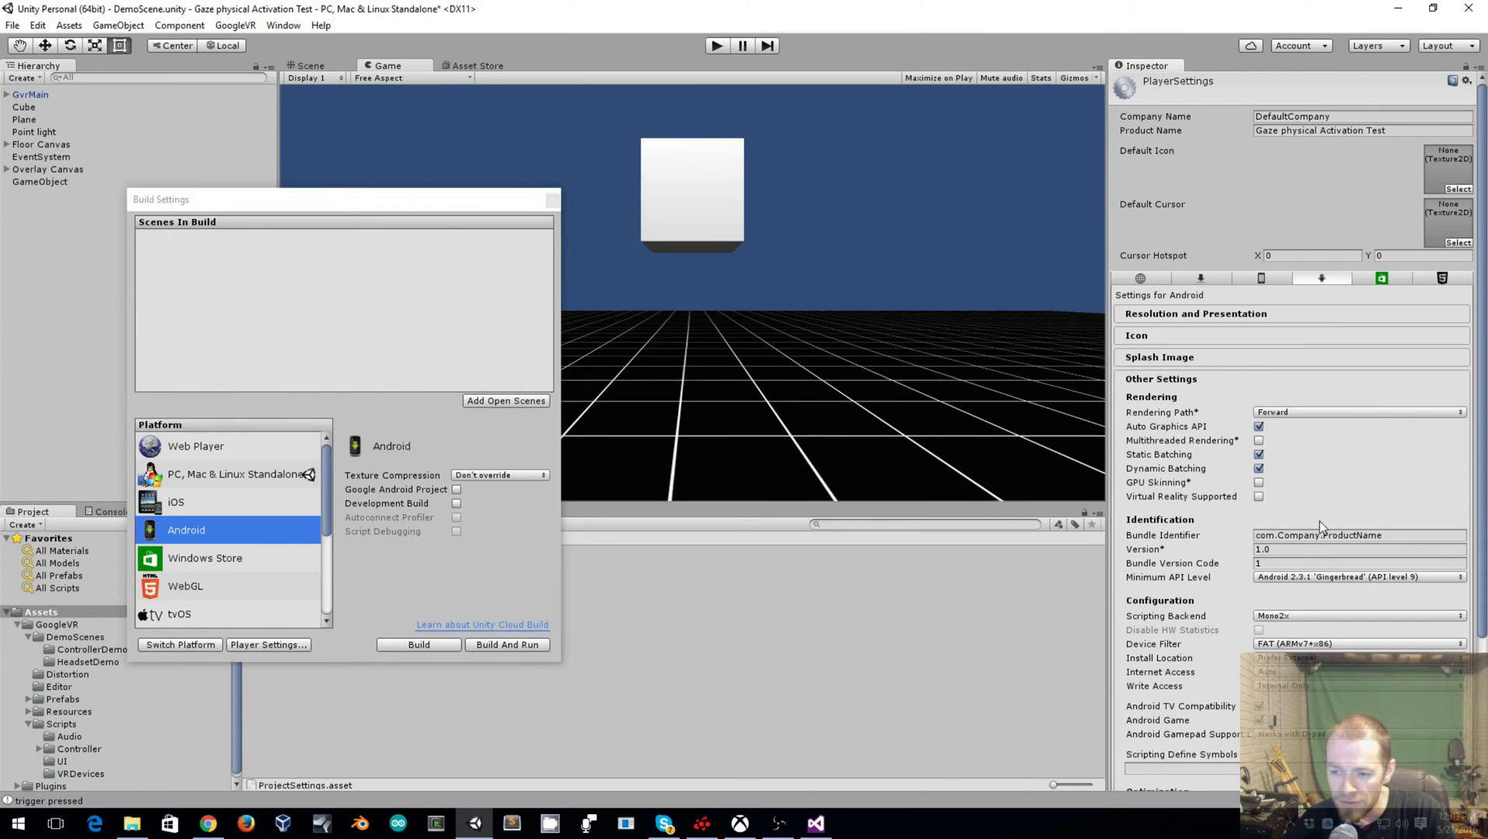
click(1277, 535)
drag(1277, 535, 1457, 537)
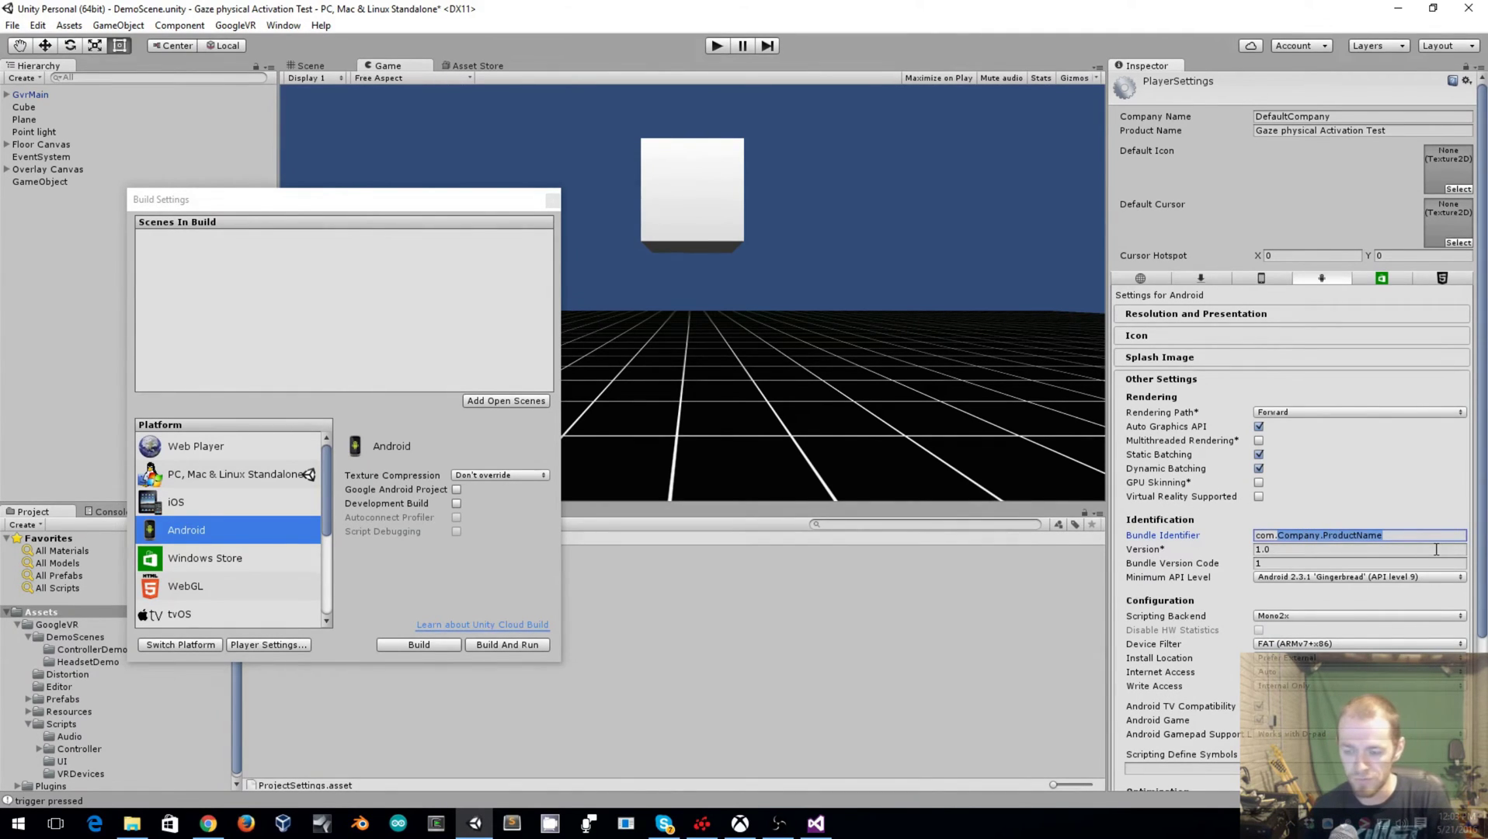
text(wirelessdreamer.)
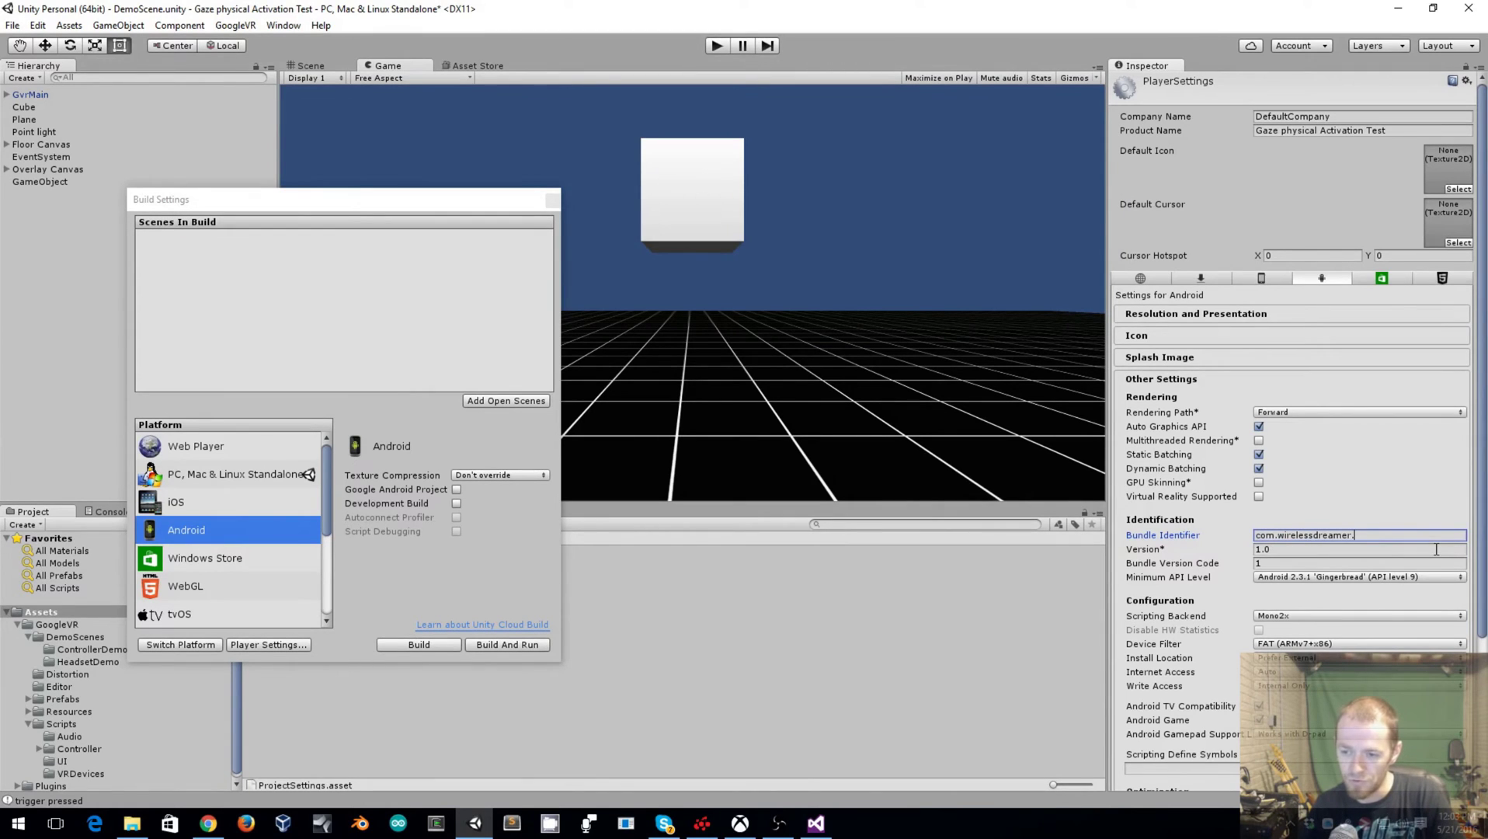
text(VRtest)
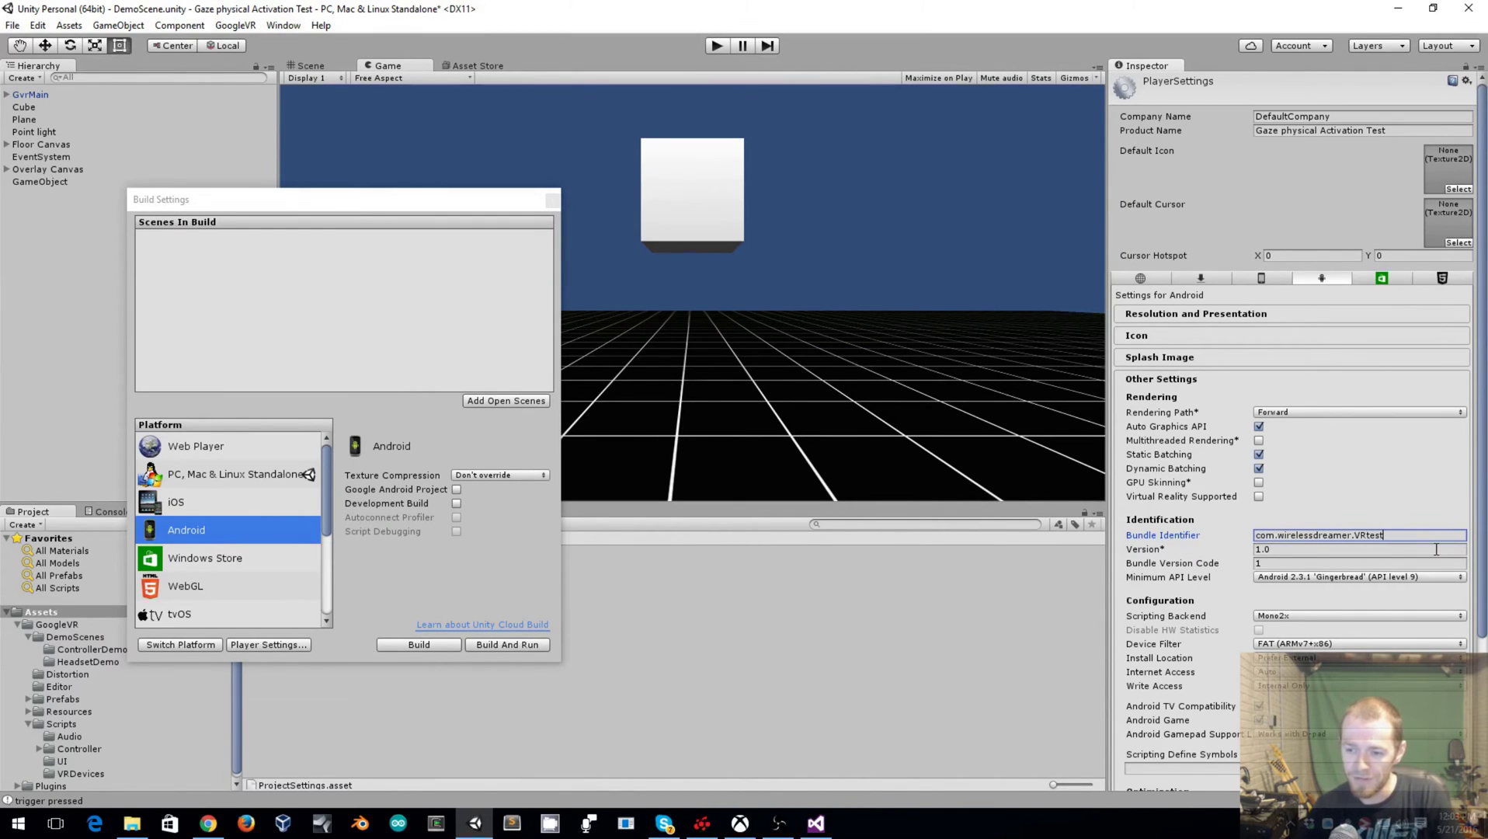
click(1302, 575)
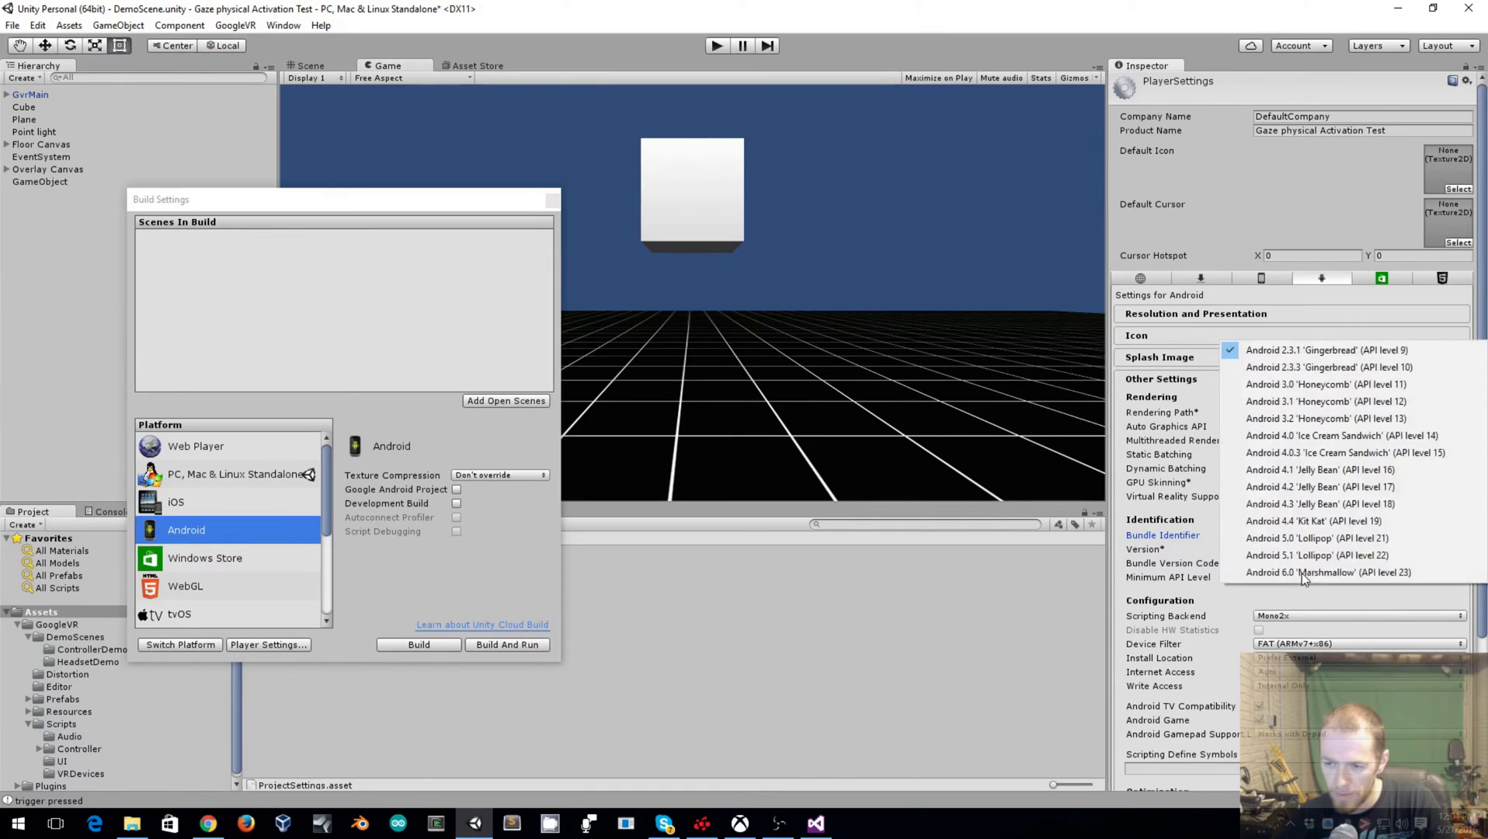
click(1317, 486)
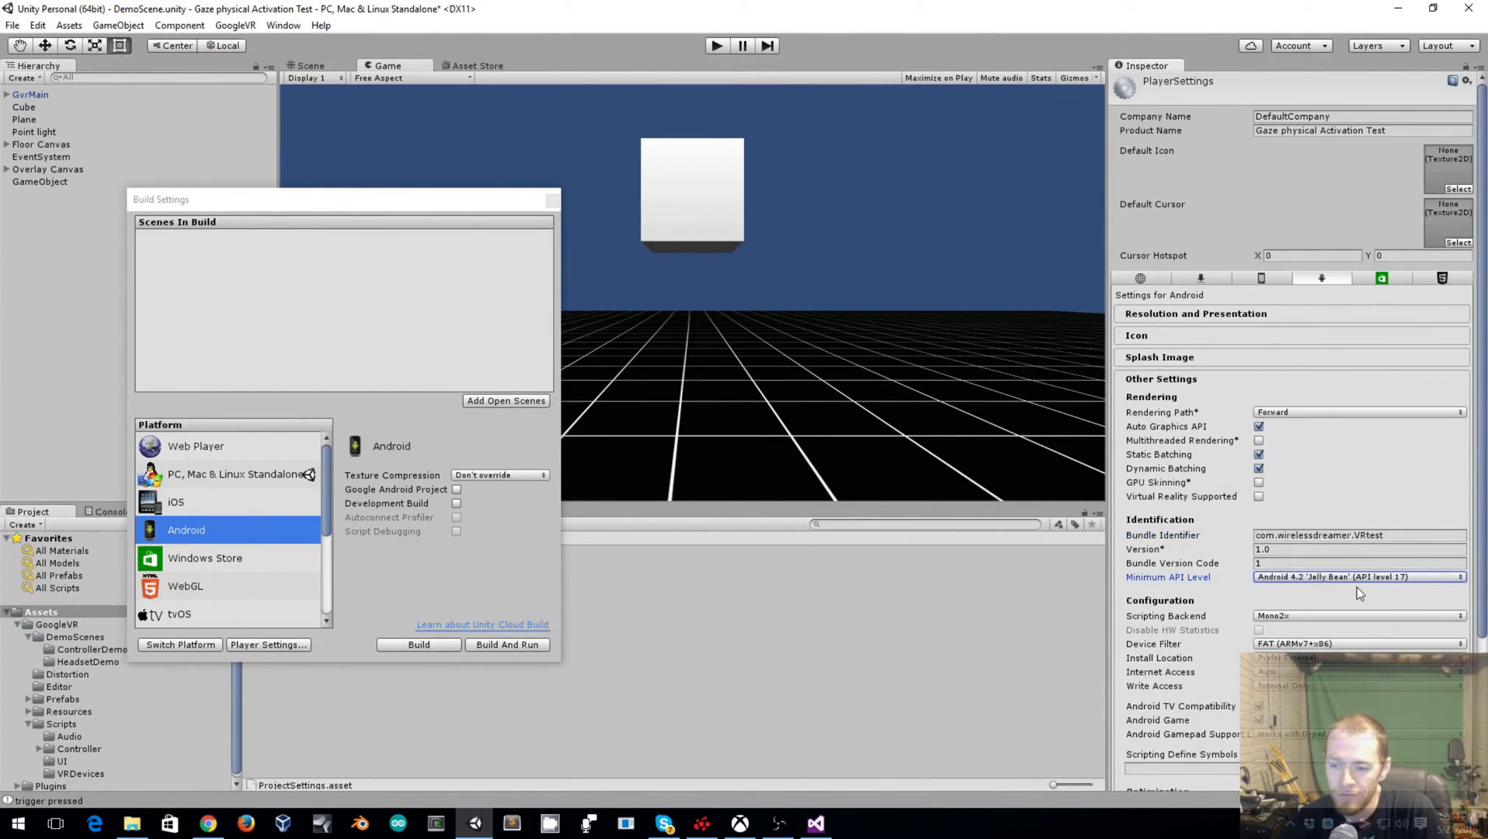
scroll(1356, 587, down, 4)
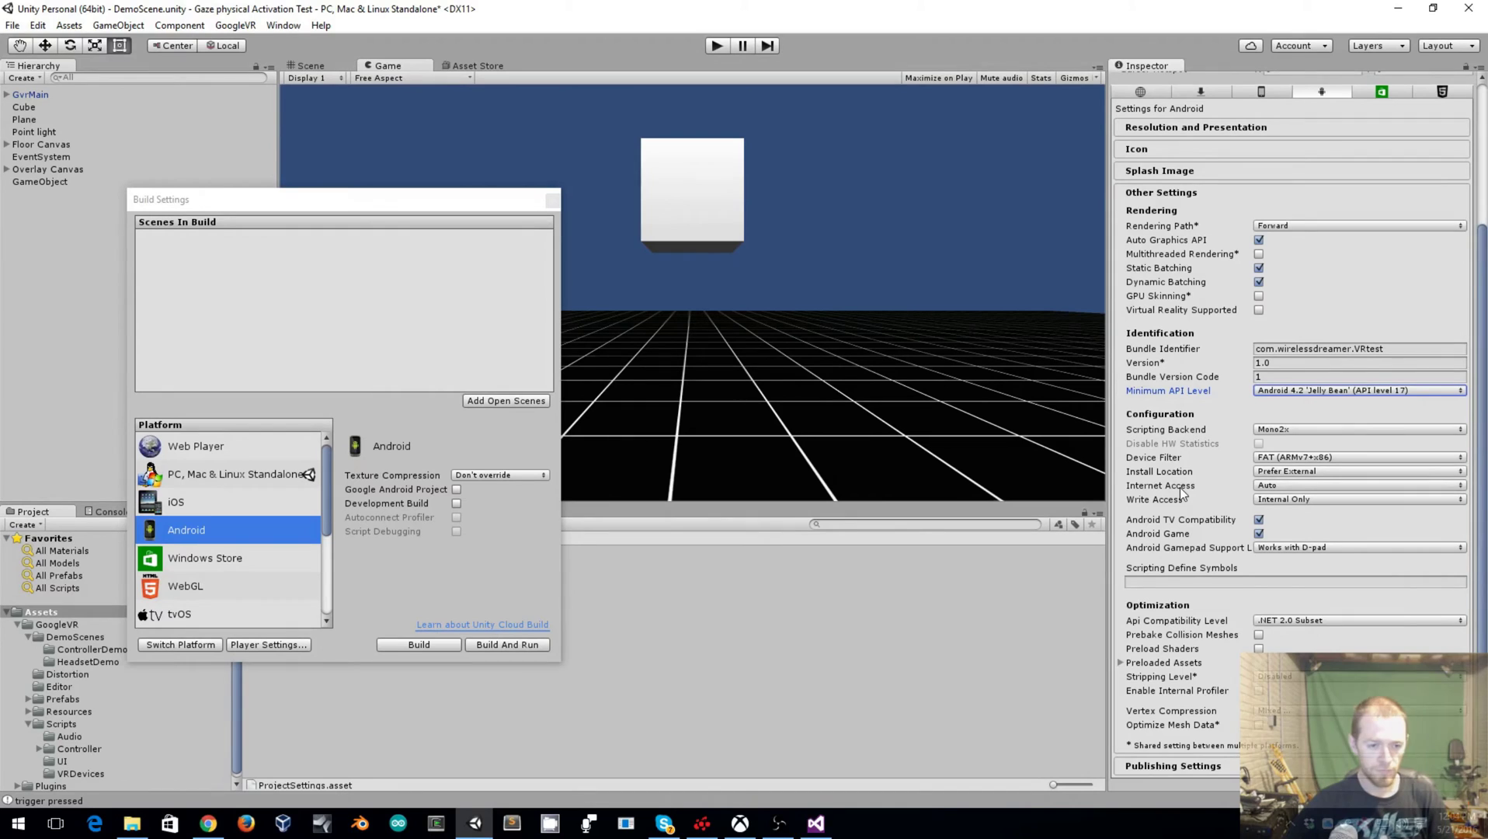
Build and run the Android app, saving the APK as basic_build
click(493, 644)
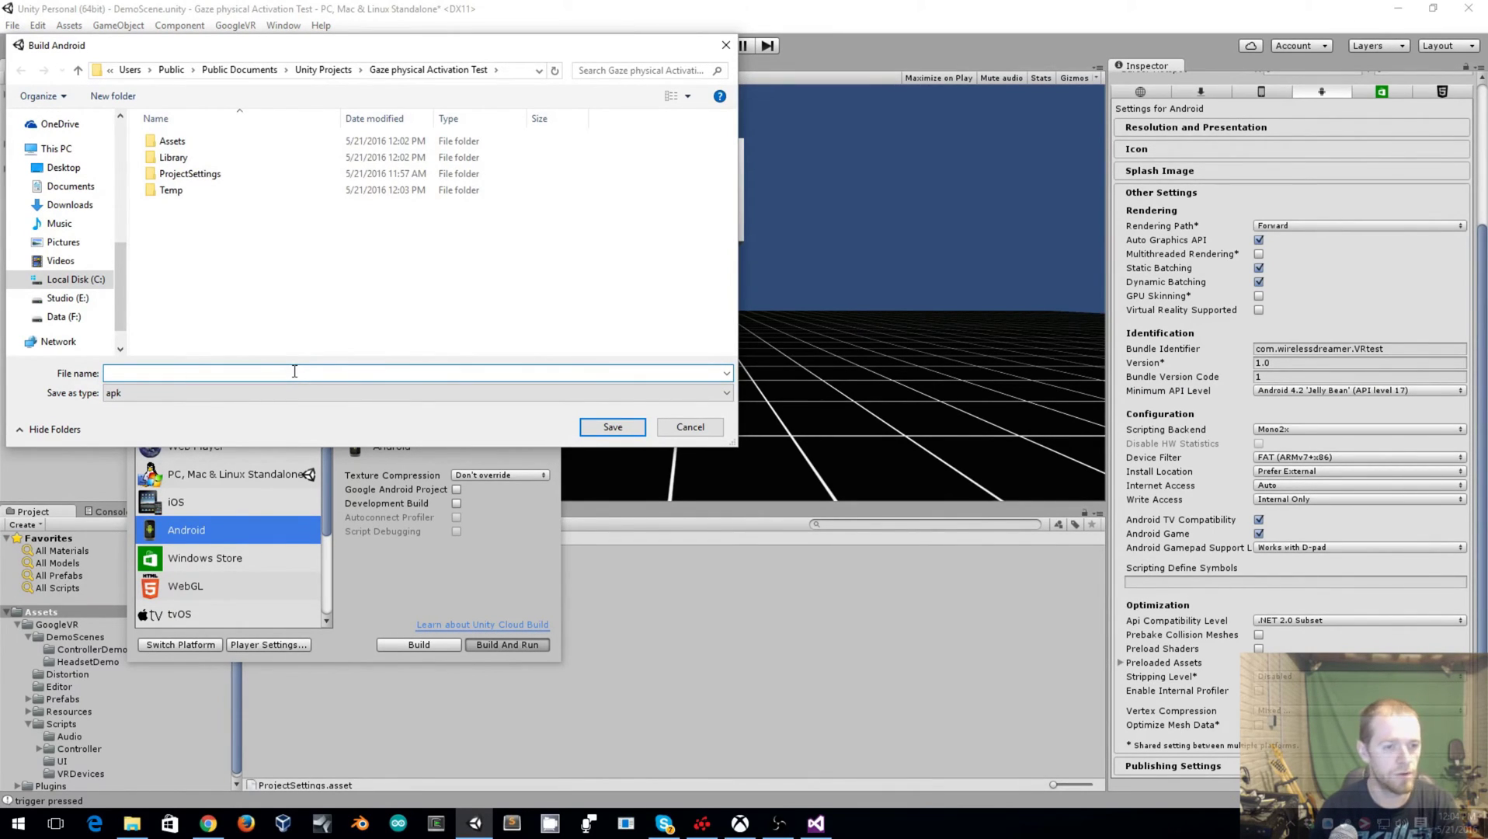
text(basic build)
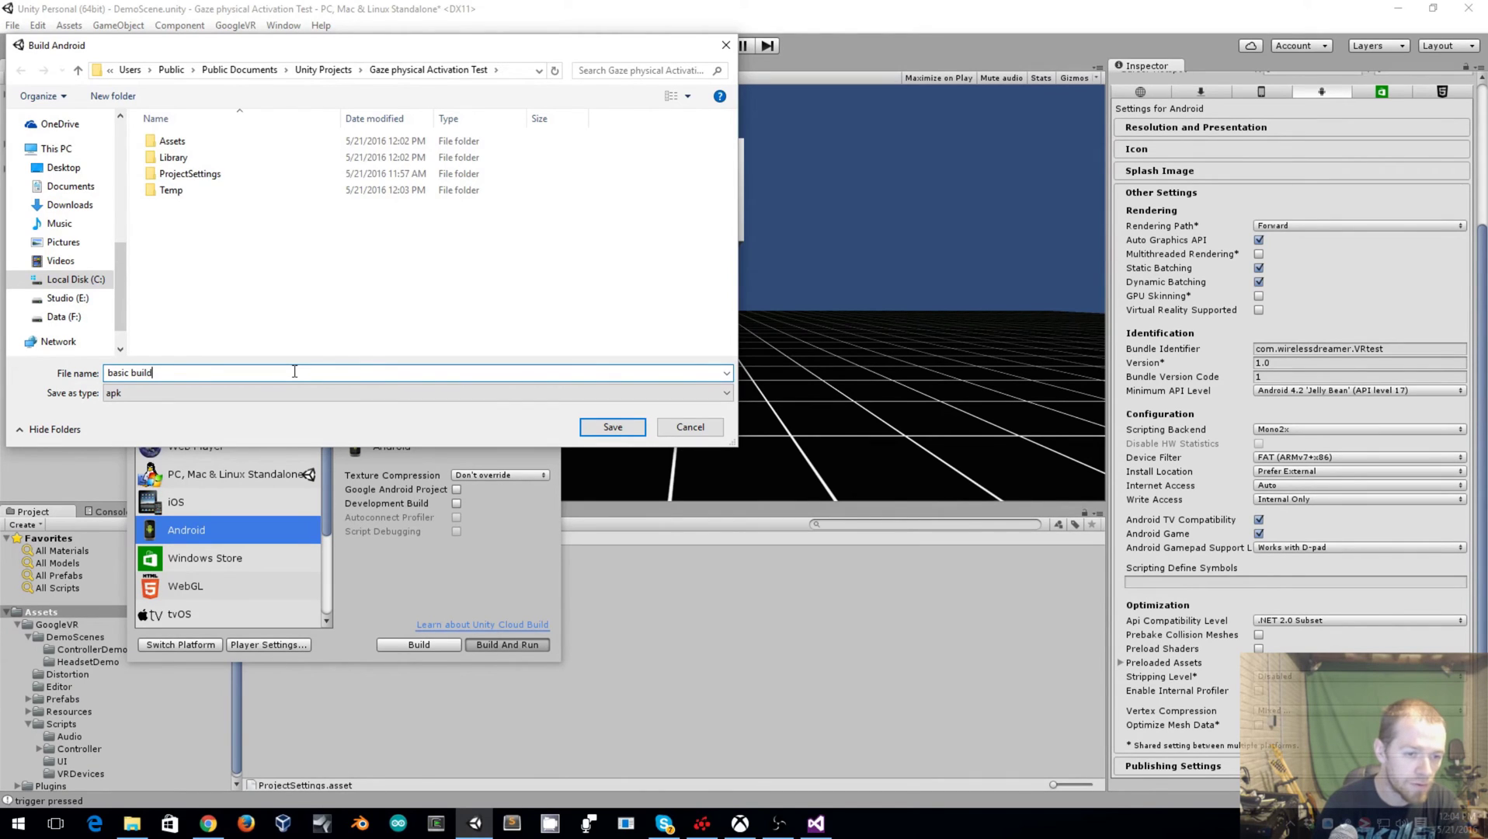
key(Left)
key(Left)
key(Left)
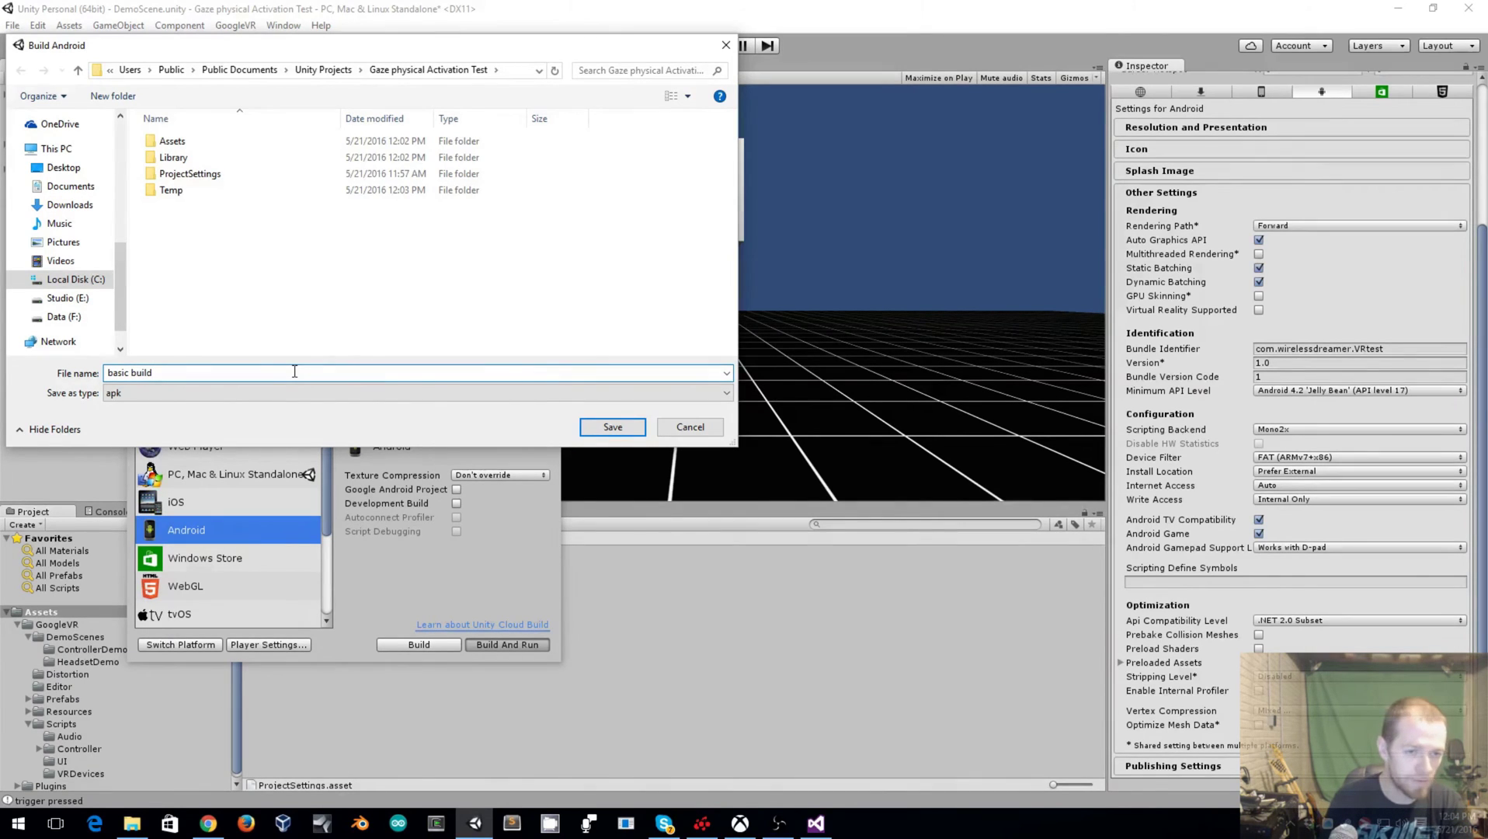
key(BackSpace)
text(_)
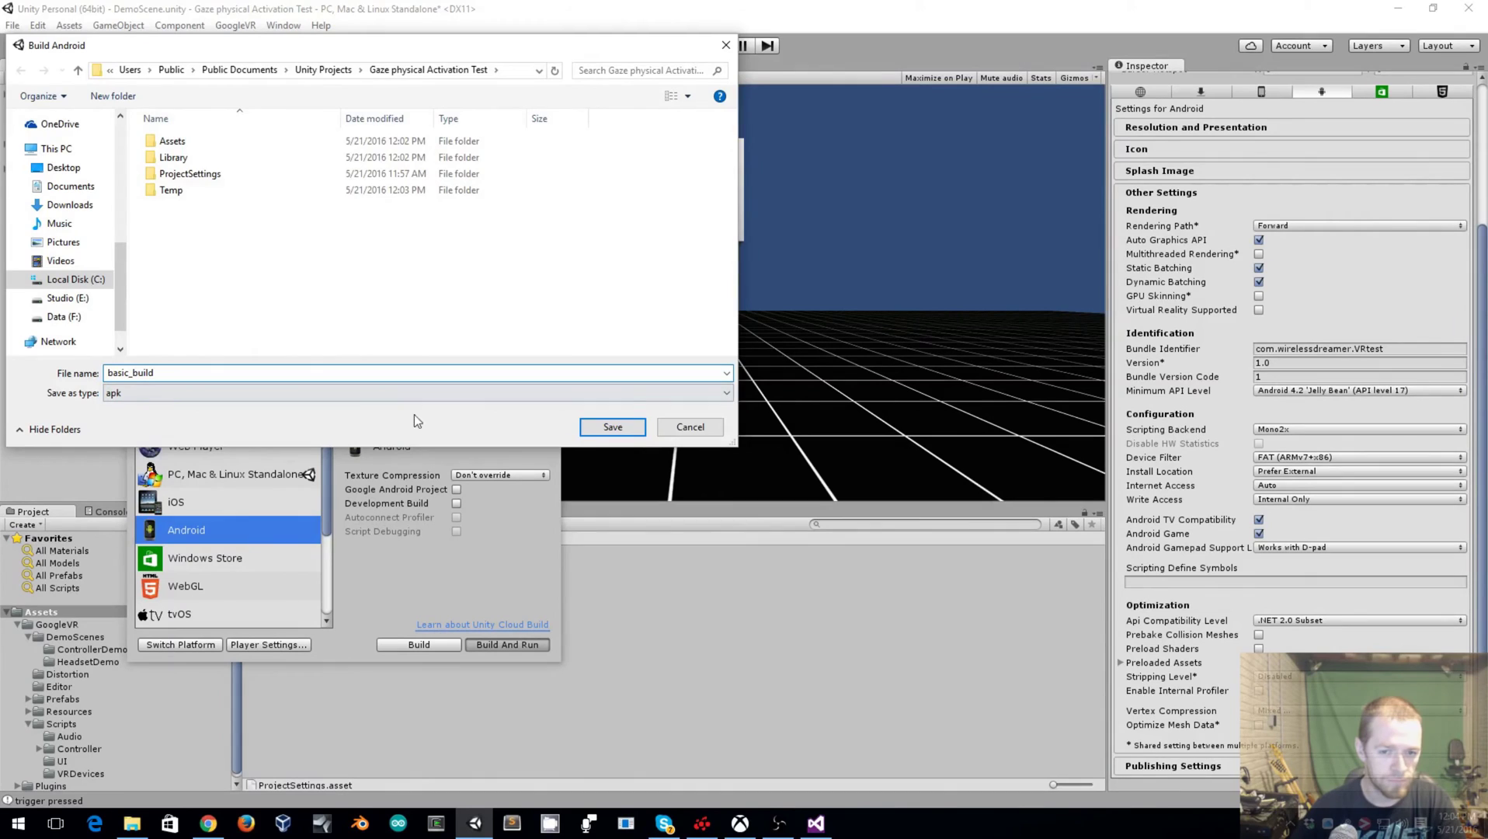
click(635, 426)
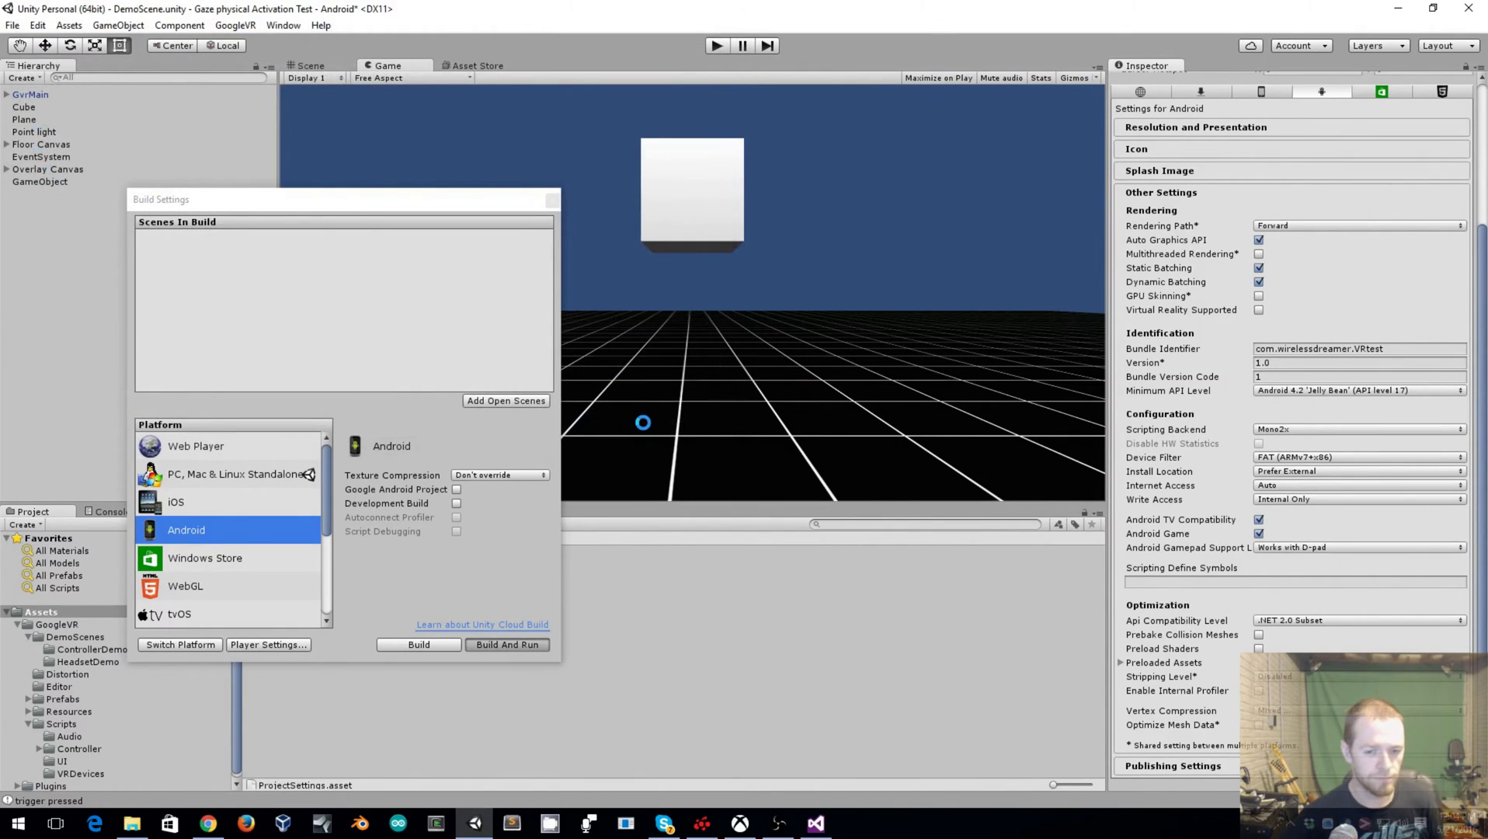